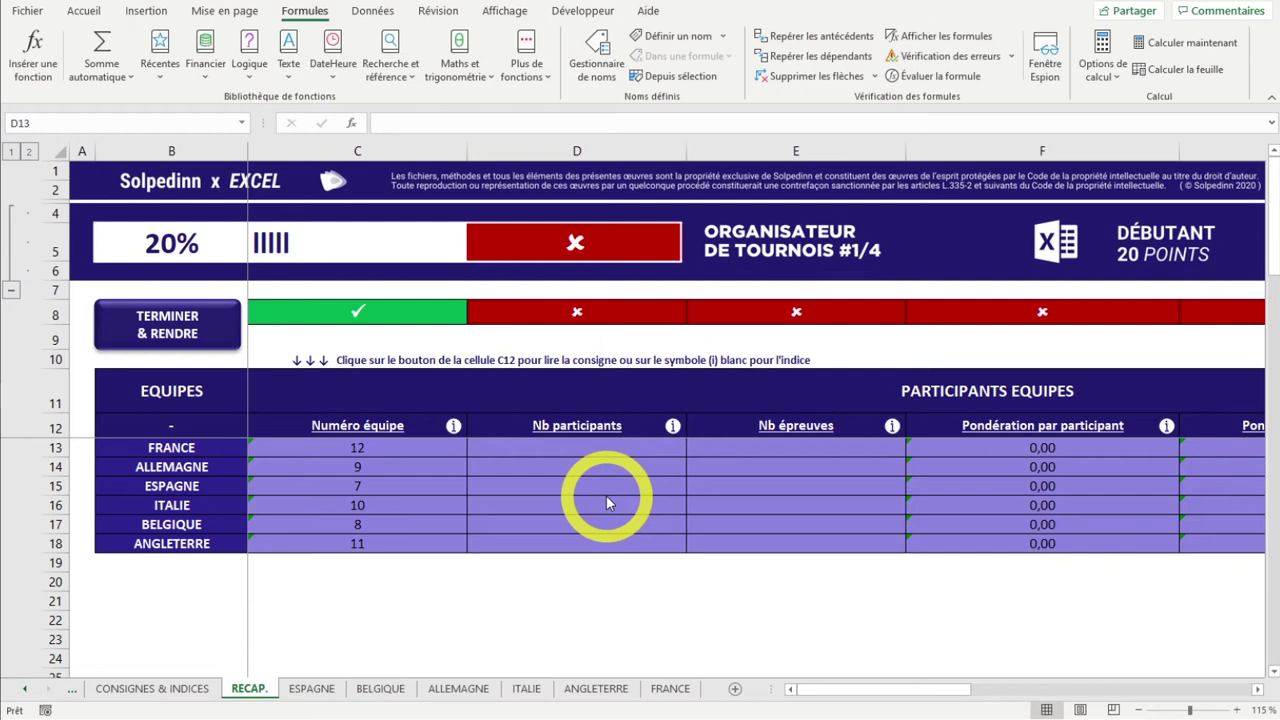
- Browse the ESPAGNE, BELGIQUE, ALLEMAGNE, ITALIE, ANGLETERRE and FRANCE sheets to see each team's candidates
left_click(309, 694)
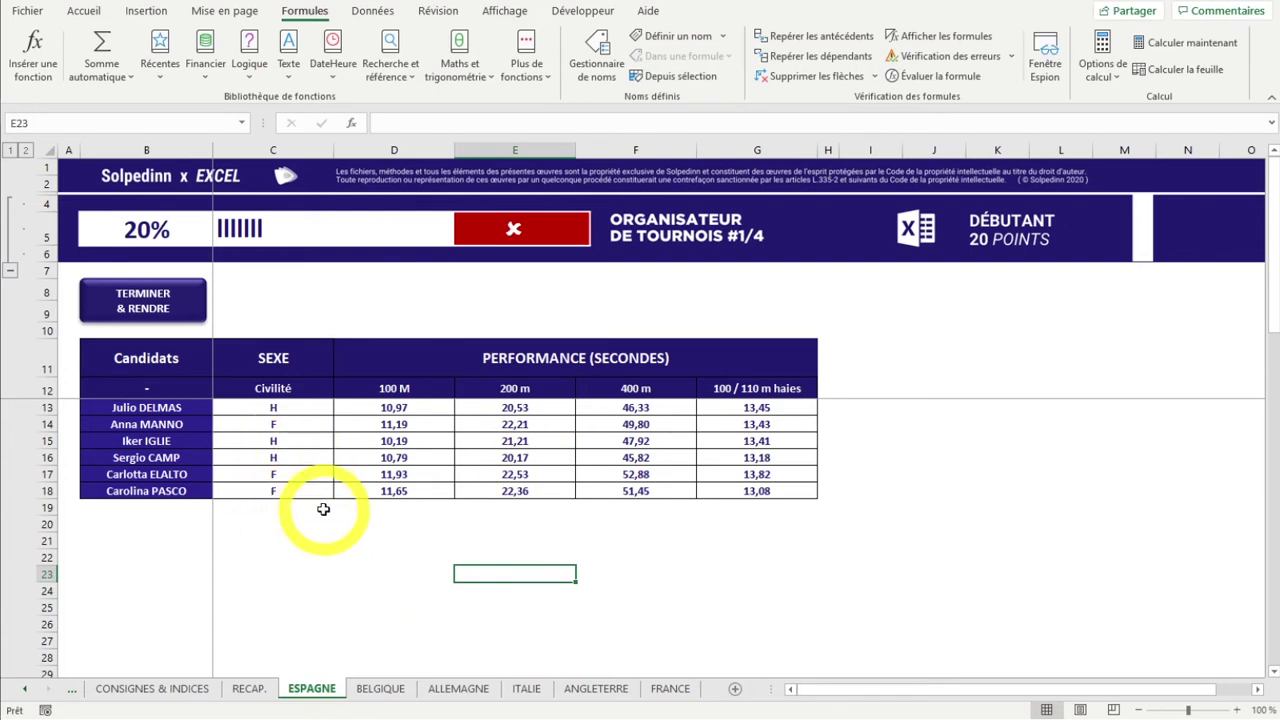
left_click_drag(150, 408, 150, 474)
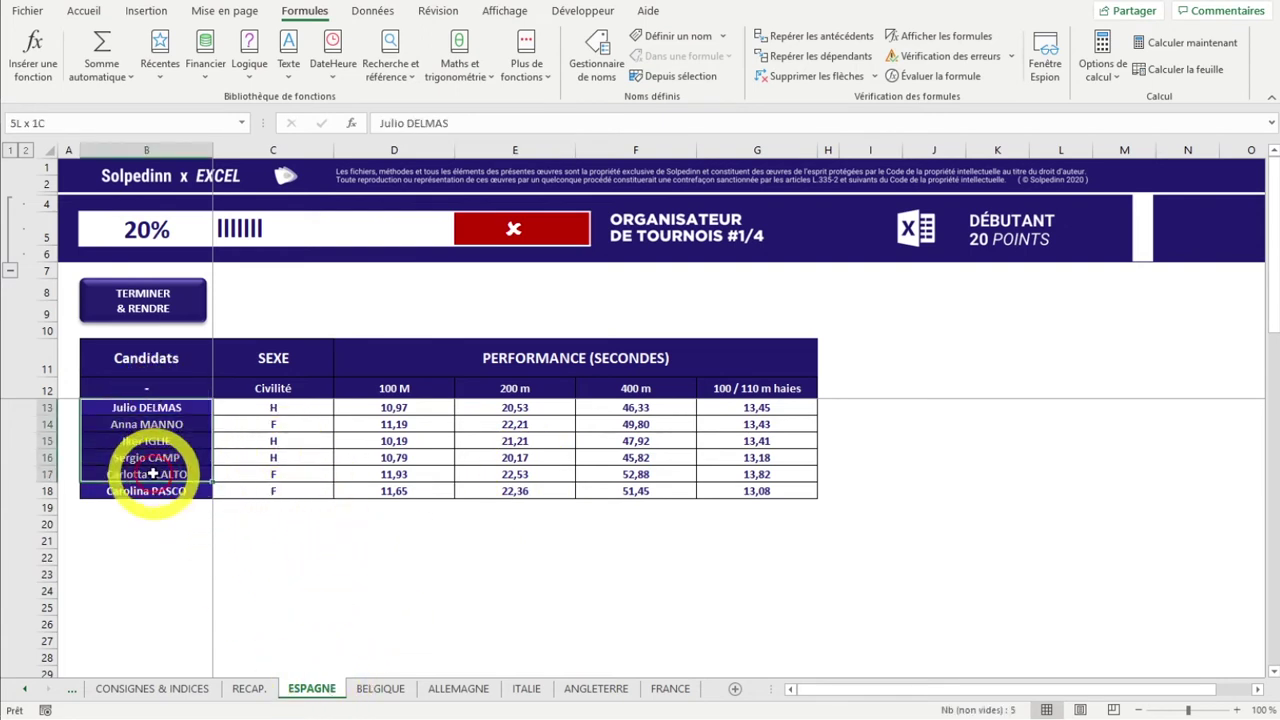
left_click(397, 690)
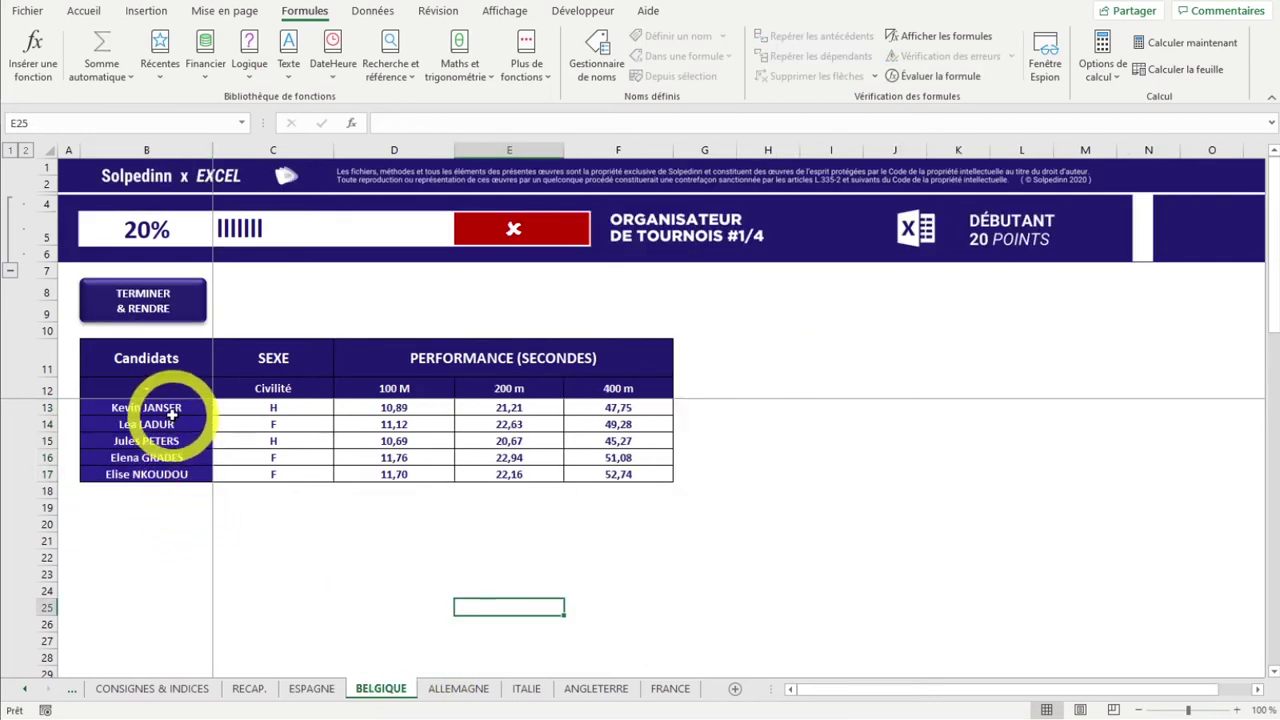
left_click_drag(180, 408, 150, 474)
left_click(455, 690)
left_click(547, 692)
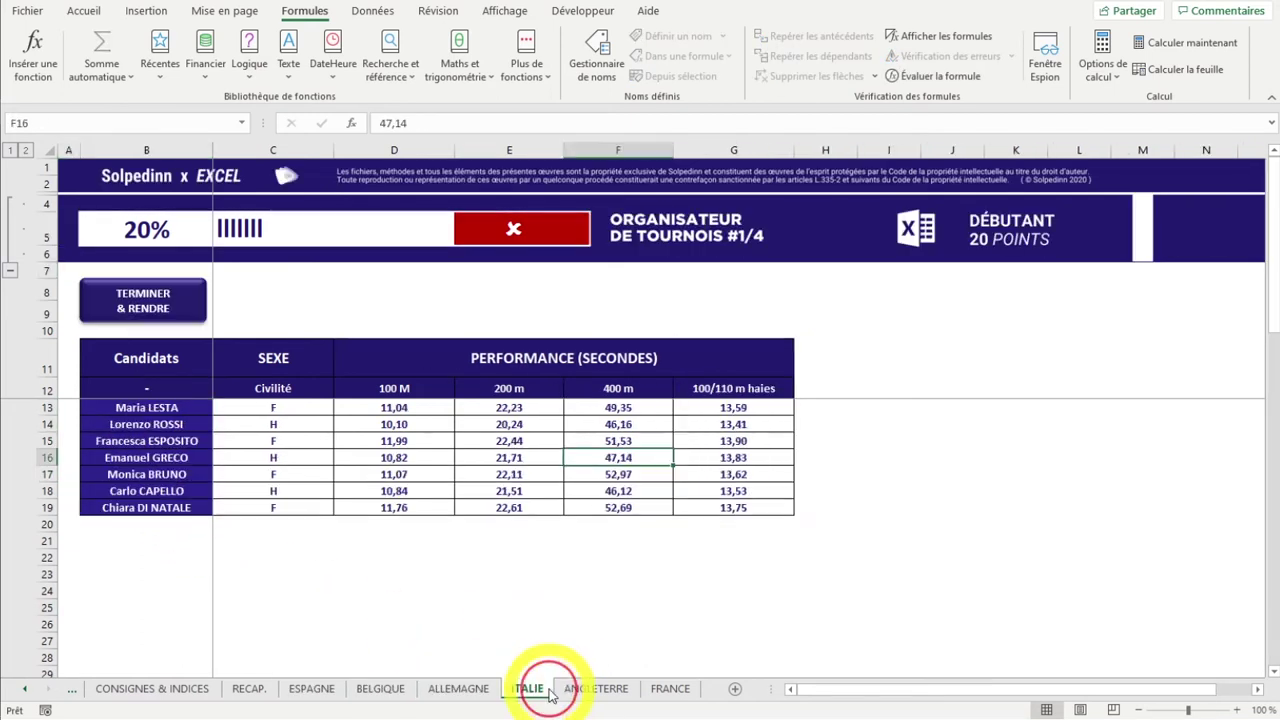
left_click(591, 690)
left_click(670, 688)
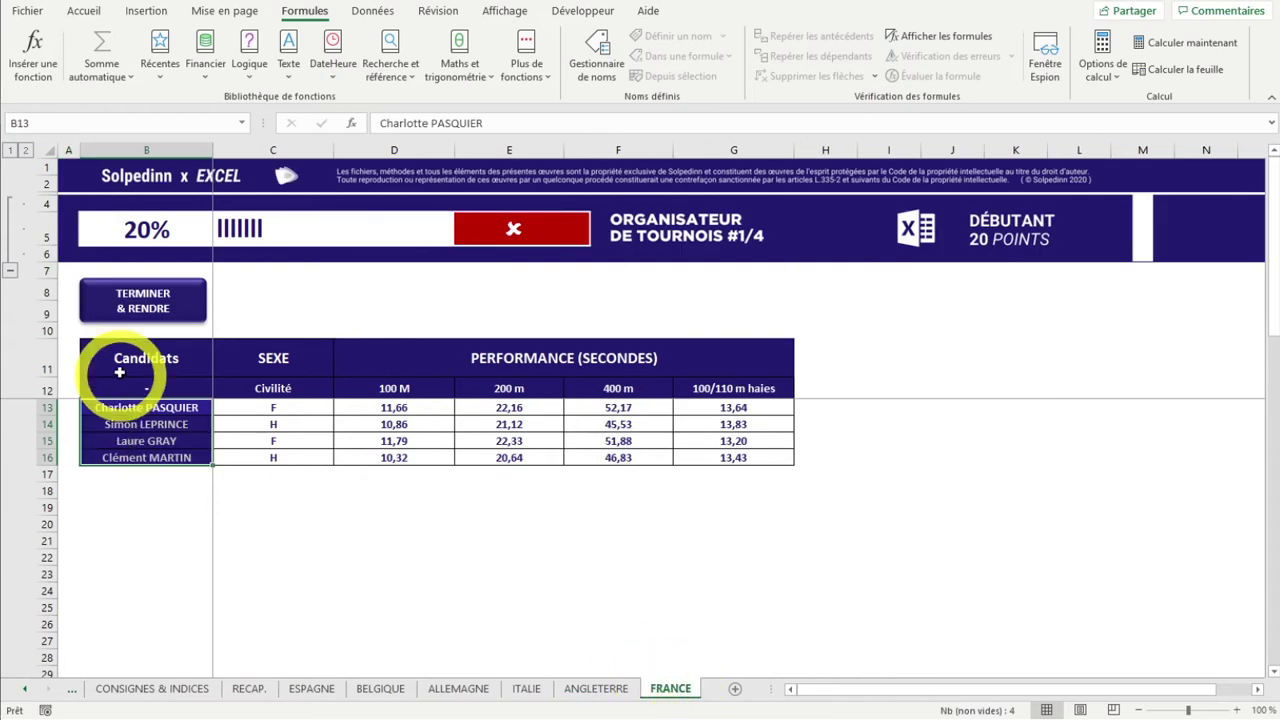
left_click(250, 688)
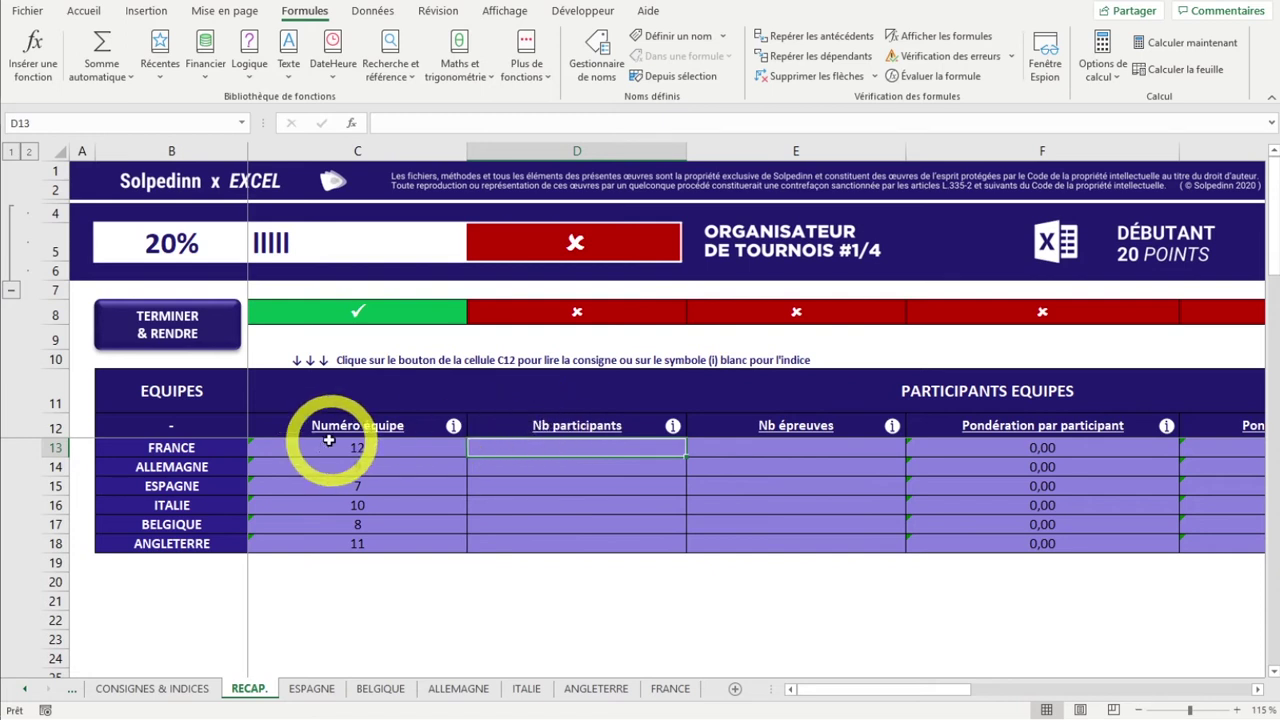
- Start LIGNES formulas in D13 and then E13, cancelling both attempts
left_click(732, 460)
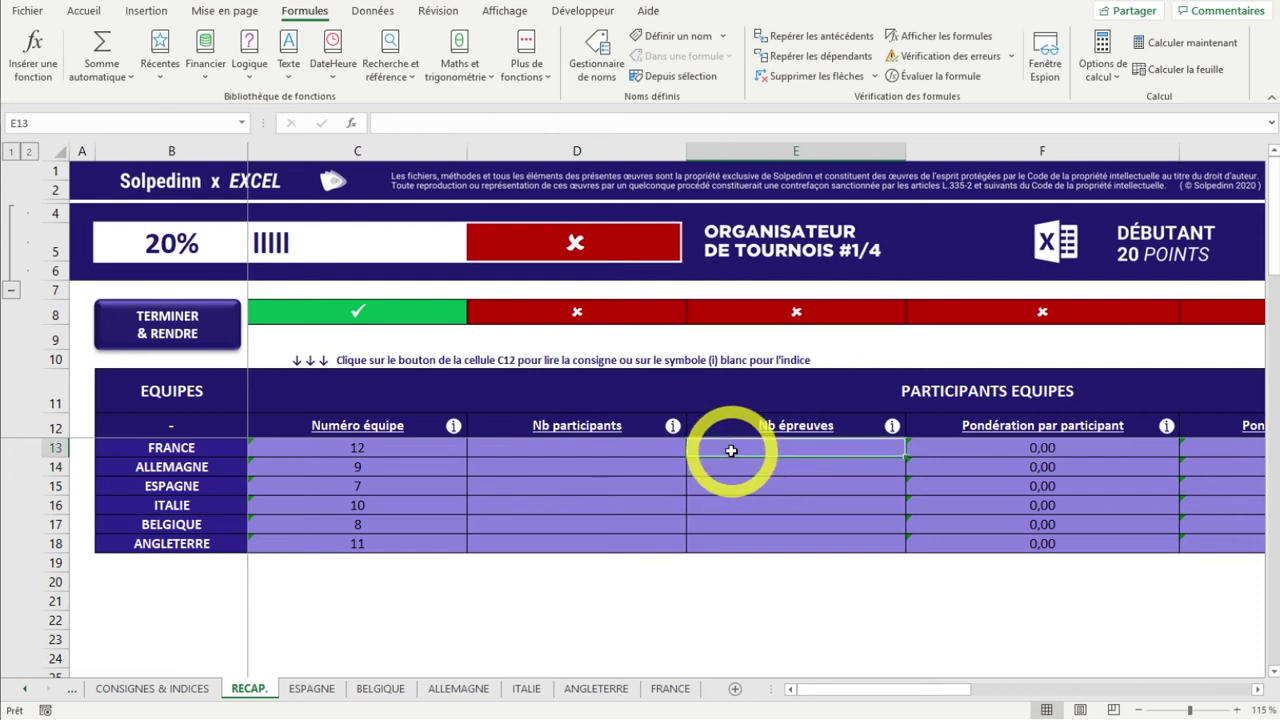
left_click(631, 451)
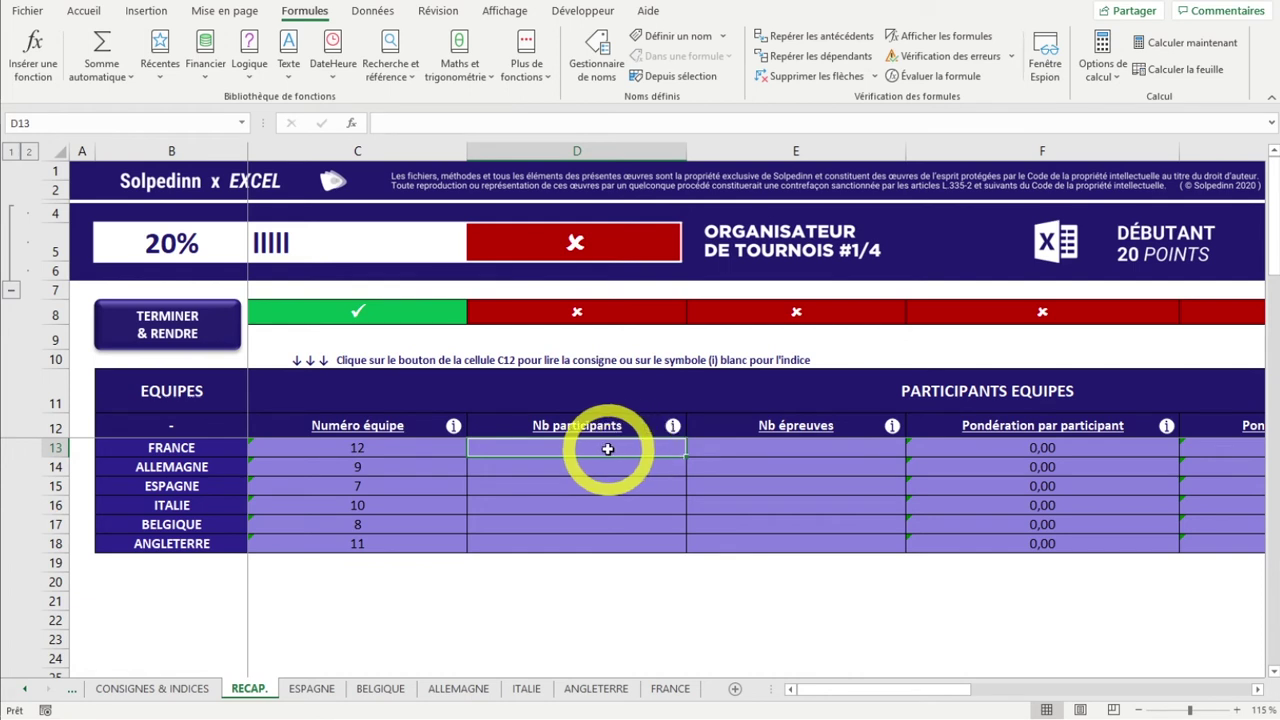
type("=LIGN")
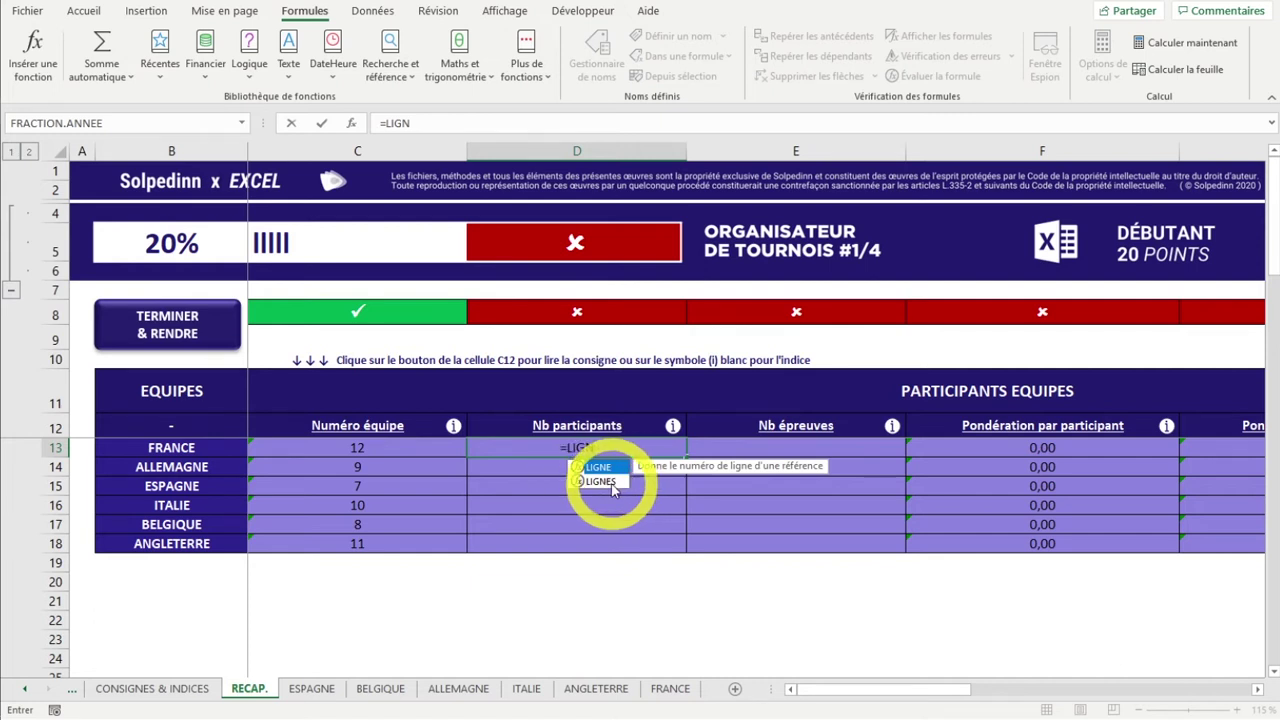
key("Escape")
left_click(751, 447)
type("=LIGN")
double_click(737, 481)
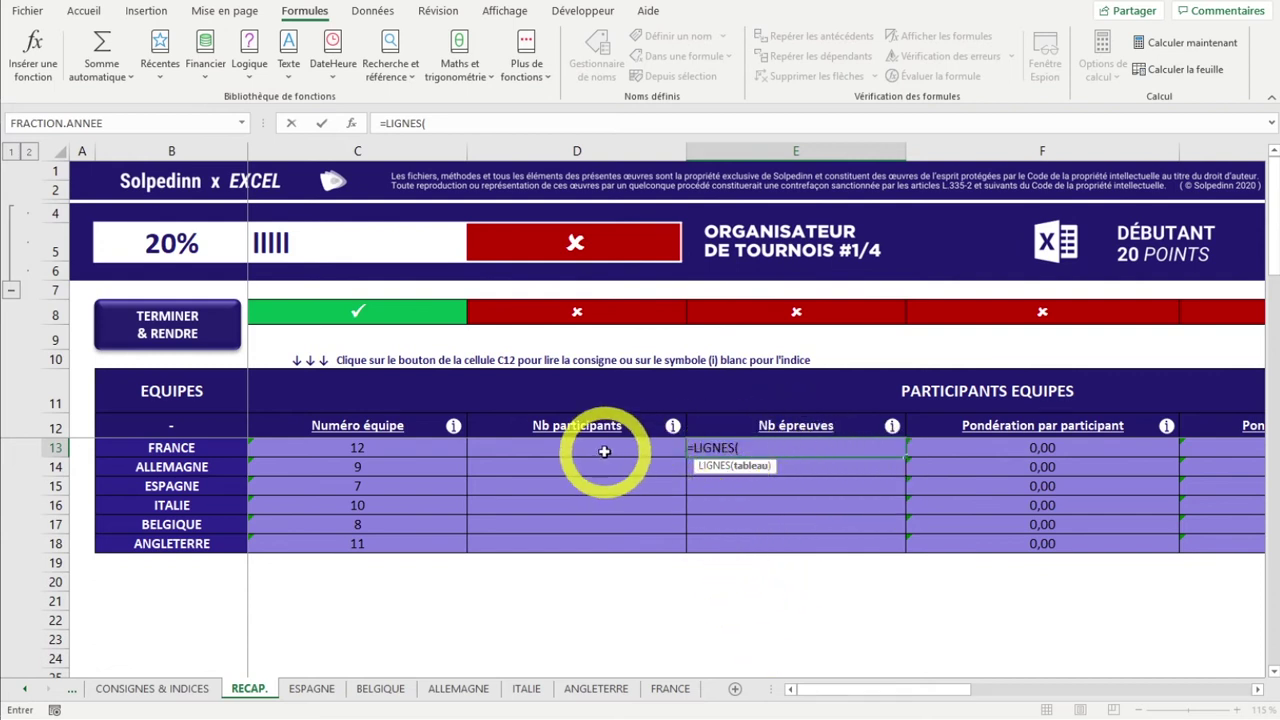
key("Escape")
- Enter =LIGNES(FRANCE!B13:B16) in France's Nb participants cell D13, giving 4
left_click(594, 447)
type("=LIGN")
key("Down")
key("Tab")
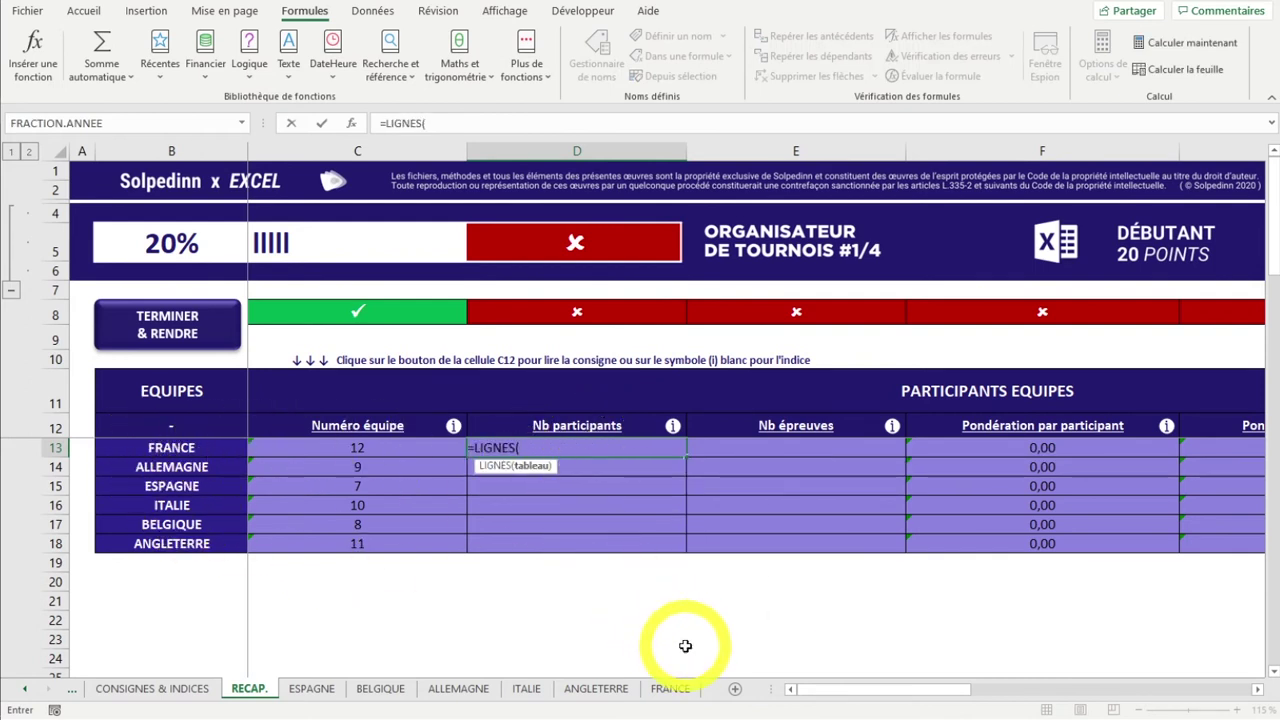
left_click(670, 689)
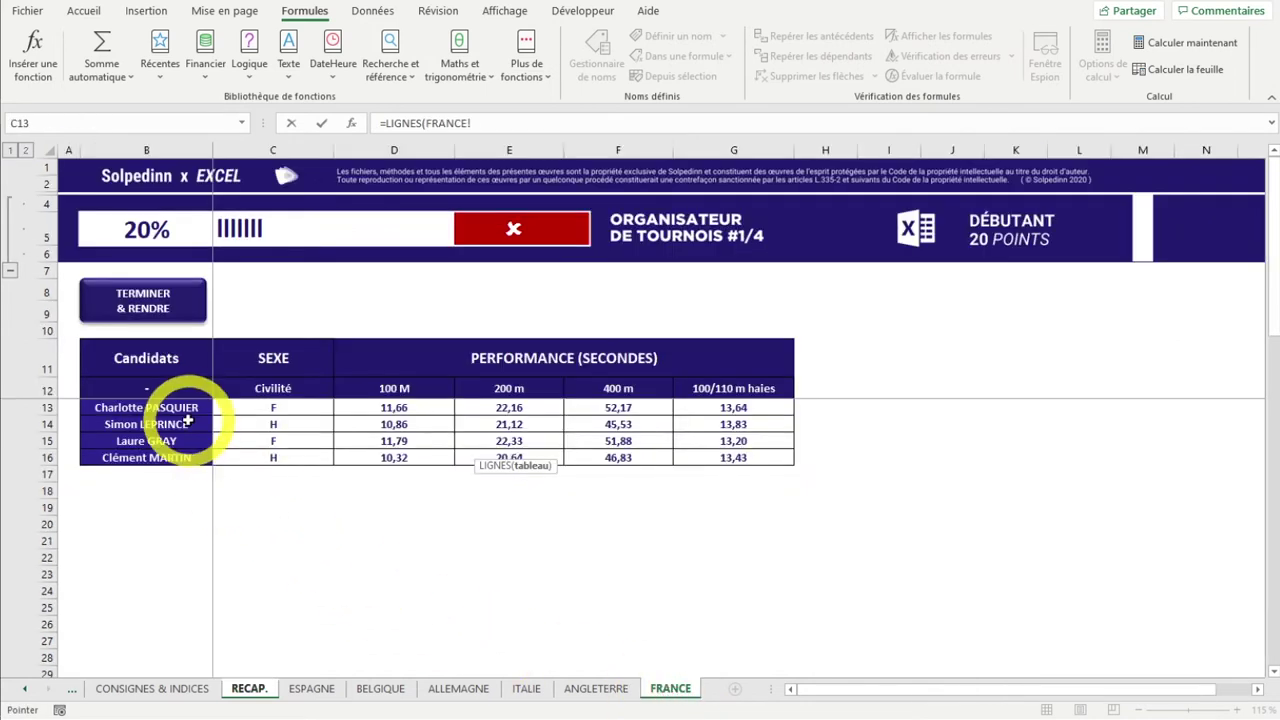
left_click_drag(160, 407, 160, 457)
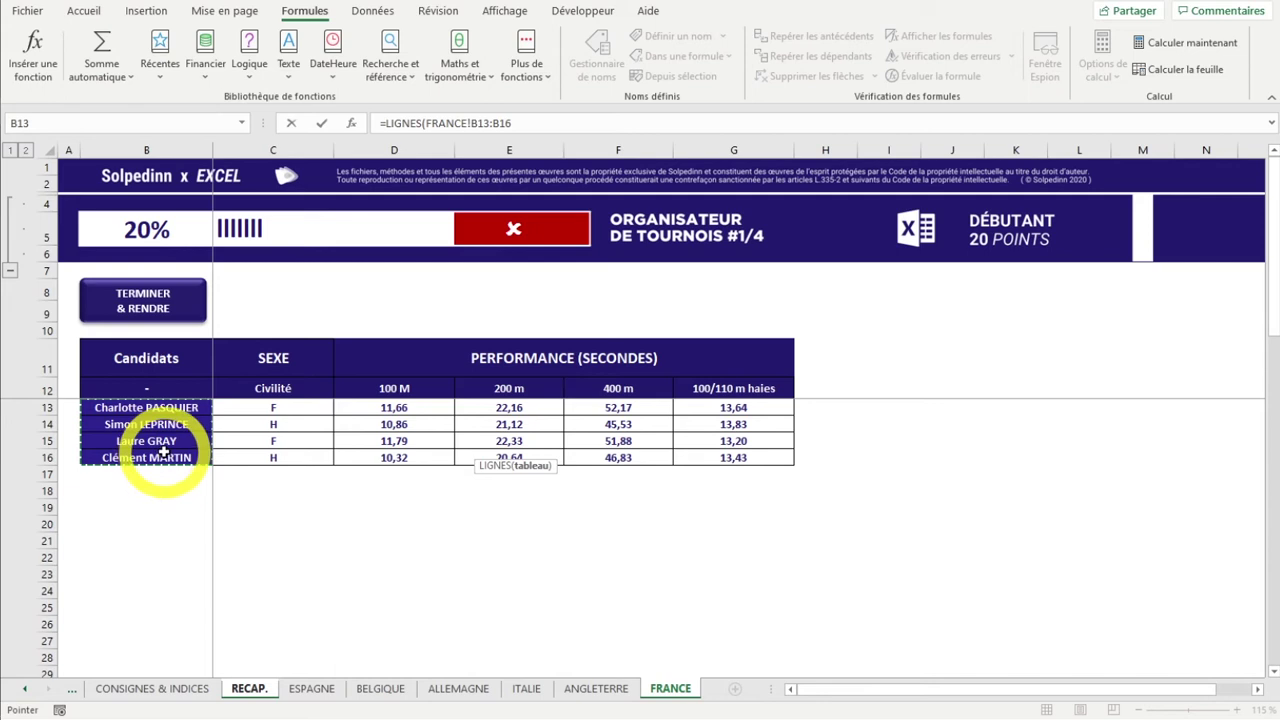
key("Return")
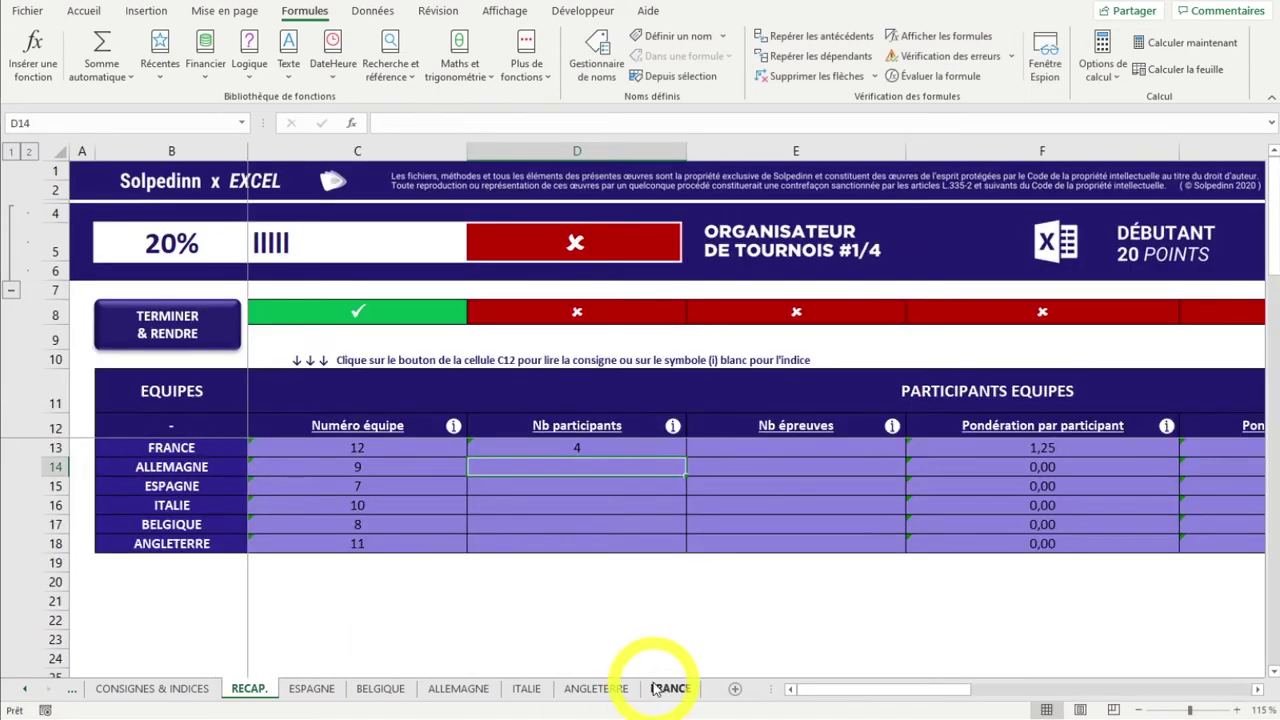
- Check D13's formula against the four French candidate names B13:B16 on the FRANCE sheet
double_click(628, 452)
key("Return")
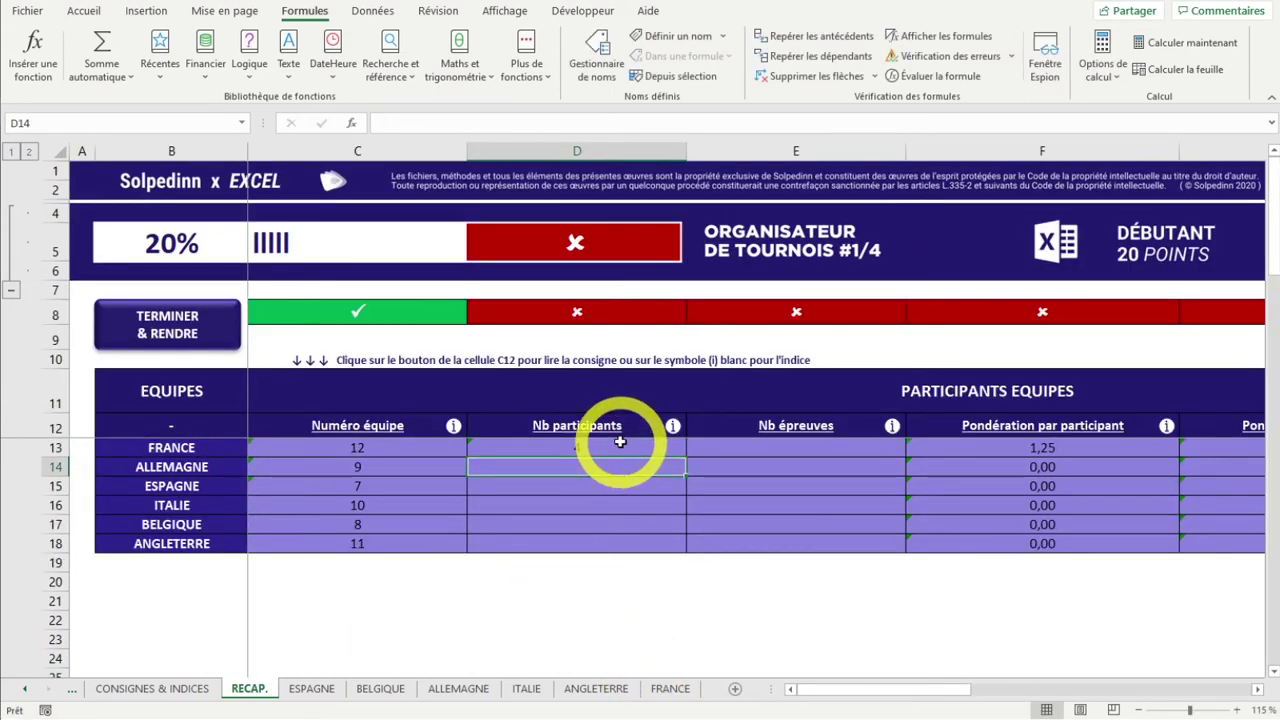
left_click(573, 449)
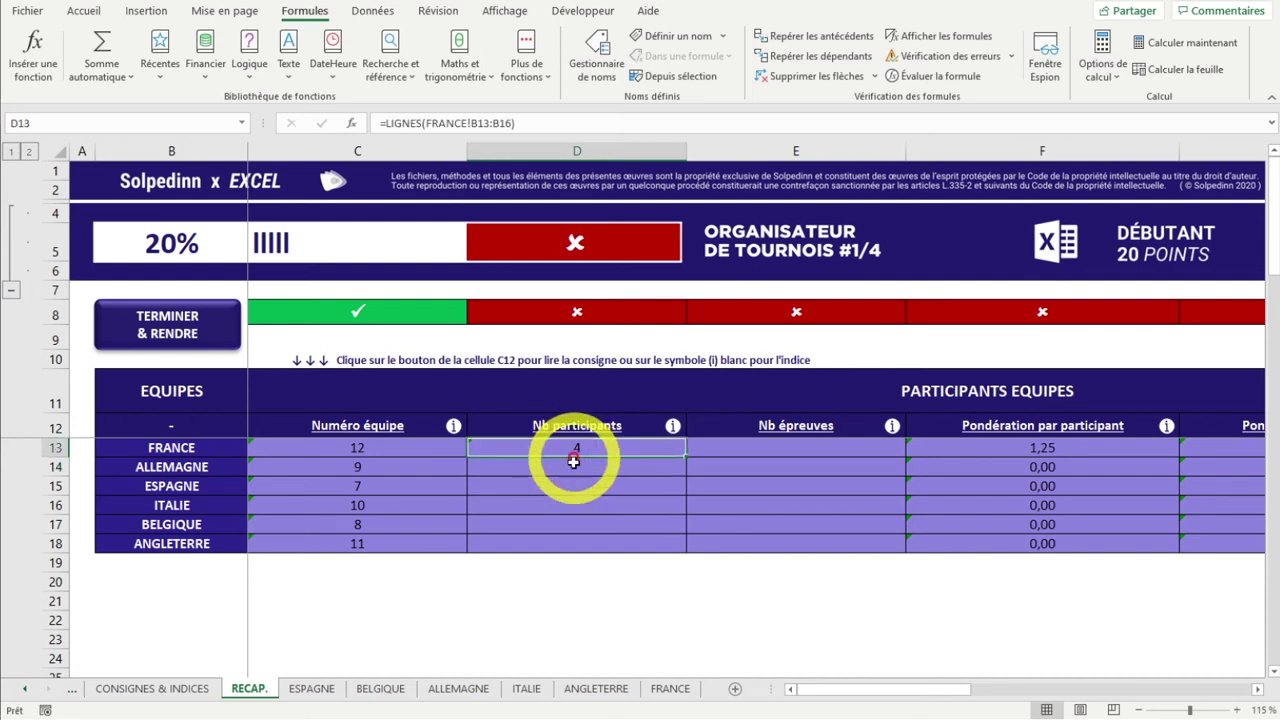
left_click(672, 688)
left_click_drag(148, 408, 145, 457)
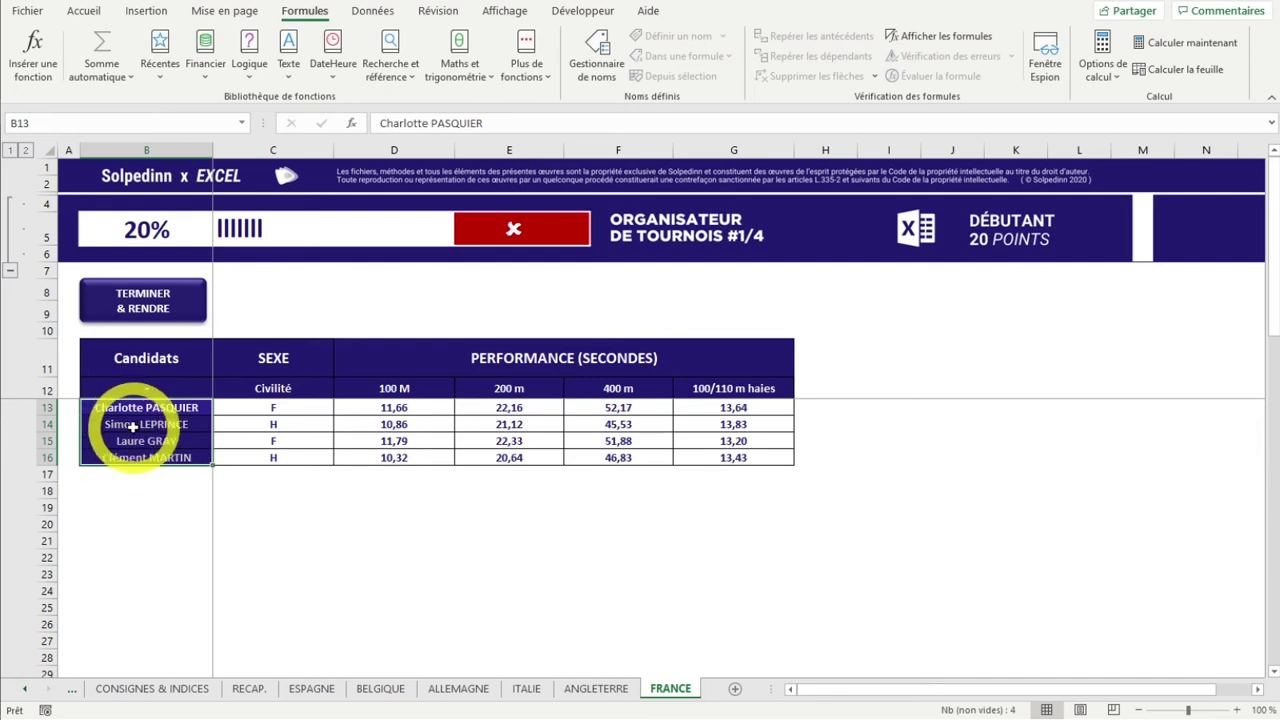
left_click(160, 412)
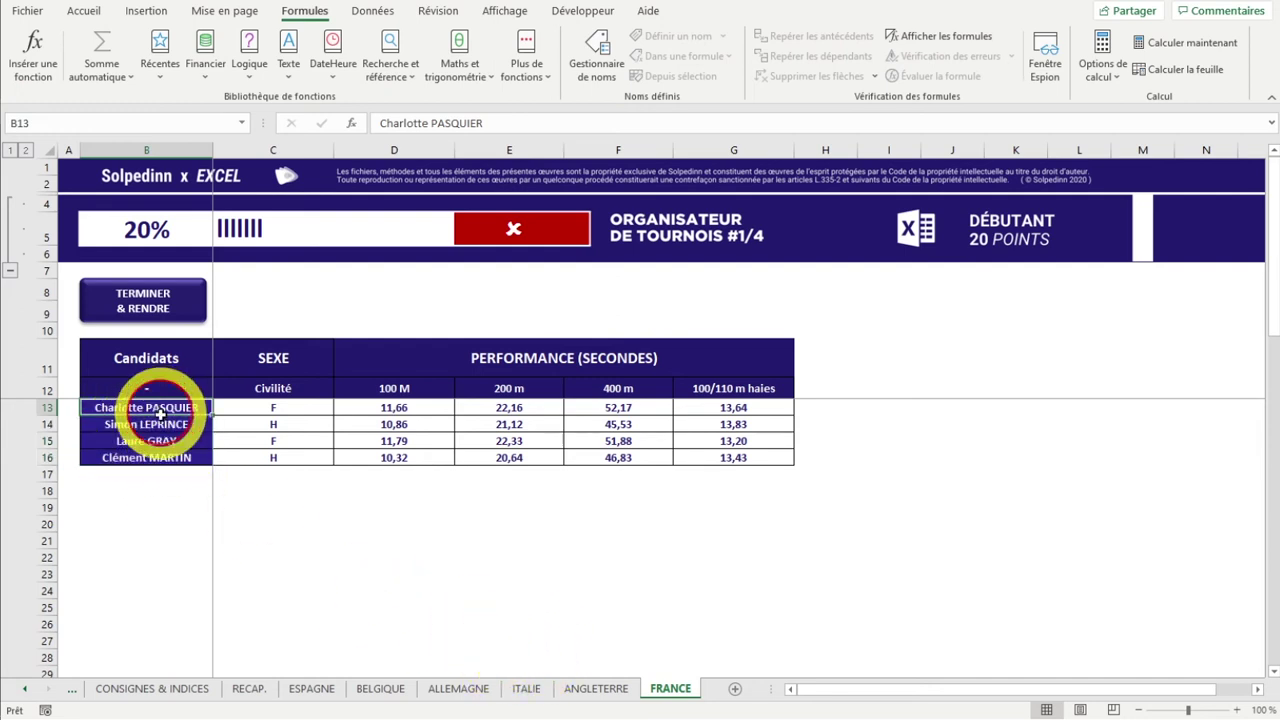
left_click_drag(160, 412, 158, 458)
left_click(272, 691)
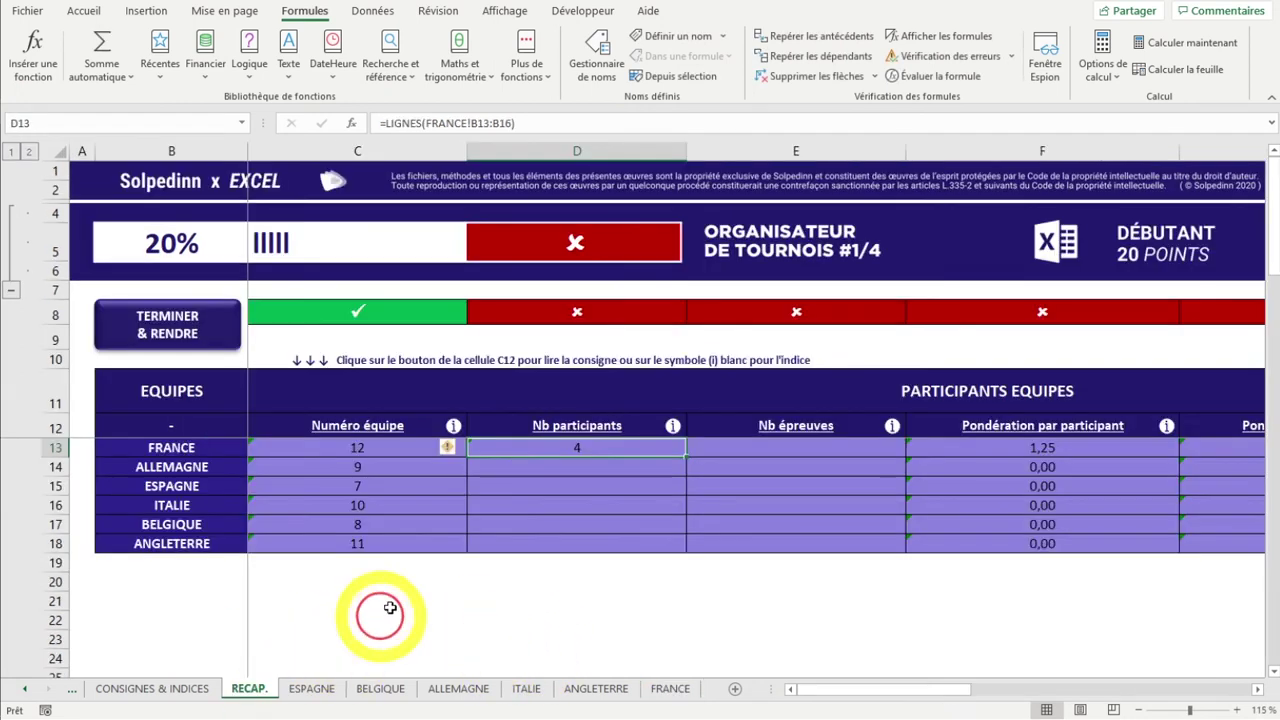
- Count Germany's participants with =LIGNES(ALLEMAGNE!B13:B16), giving 4
left_click(530, 470)
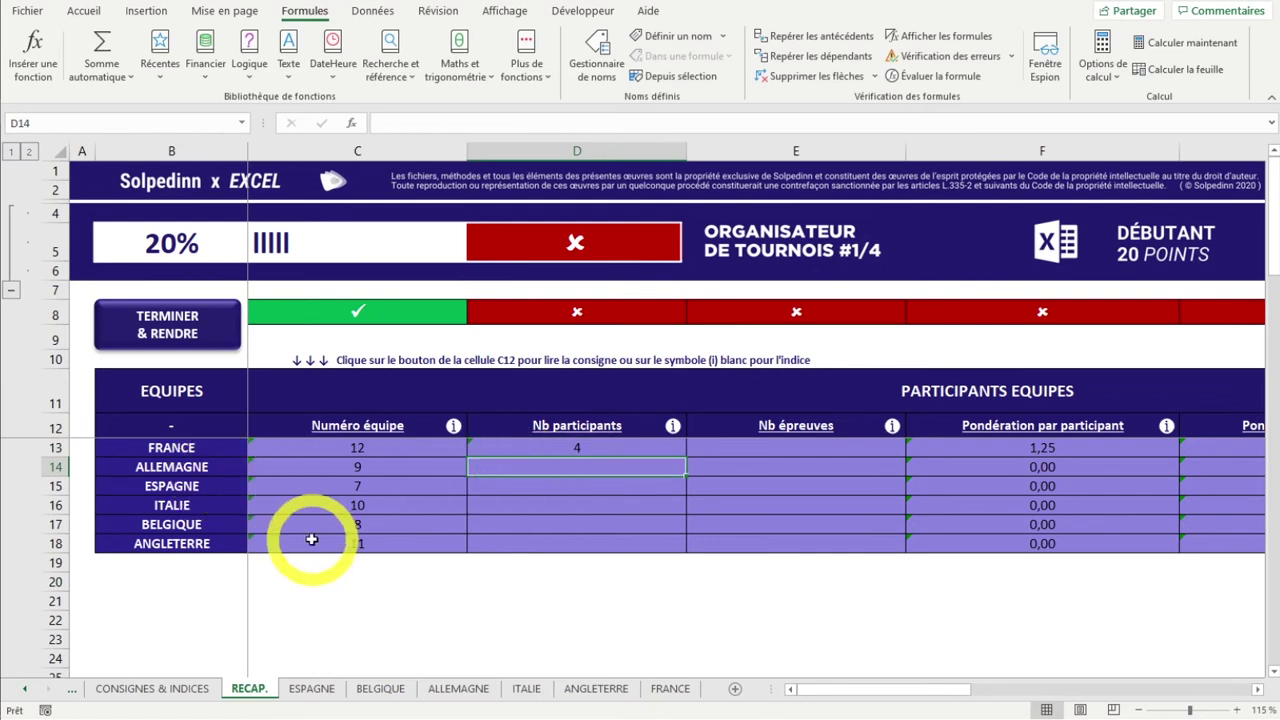
type("=")
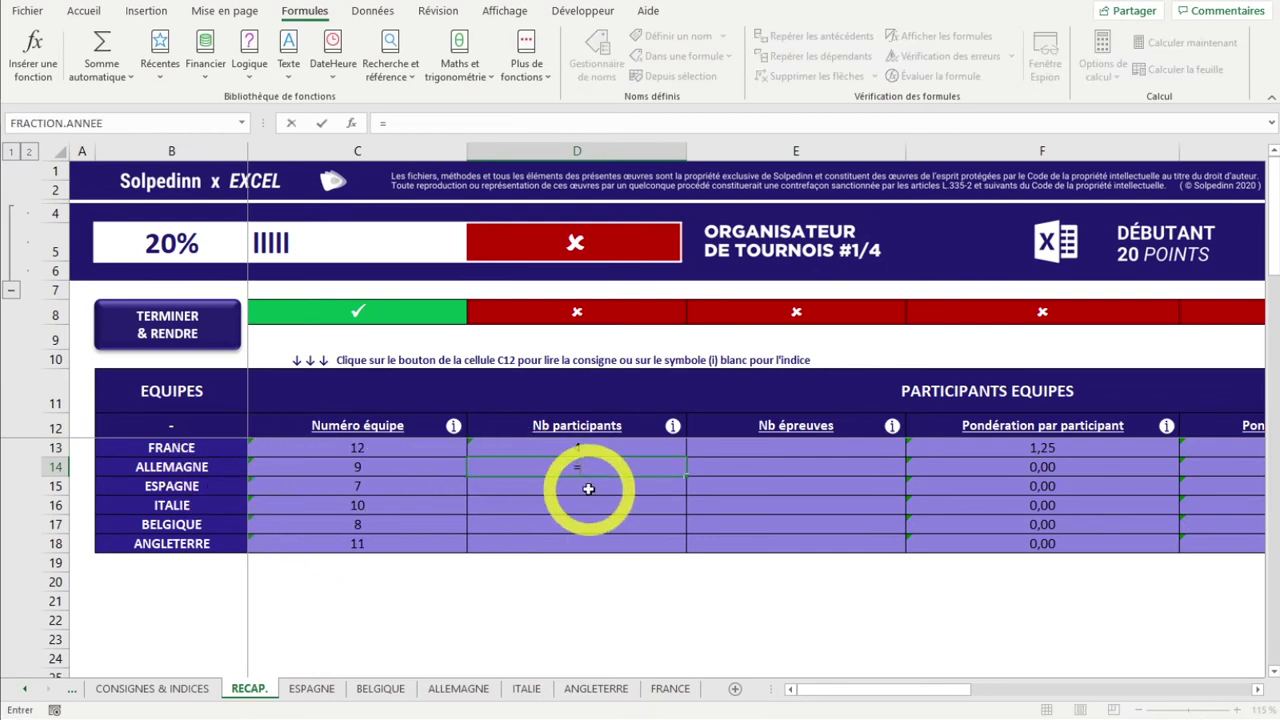
type("LIGNES")
double_click(590, 488)
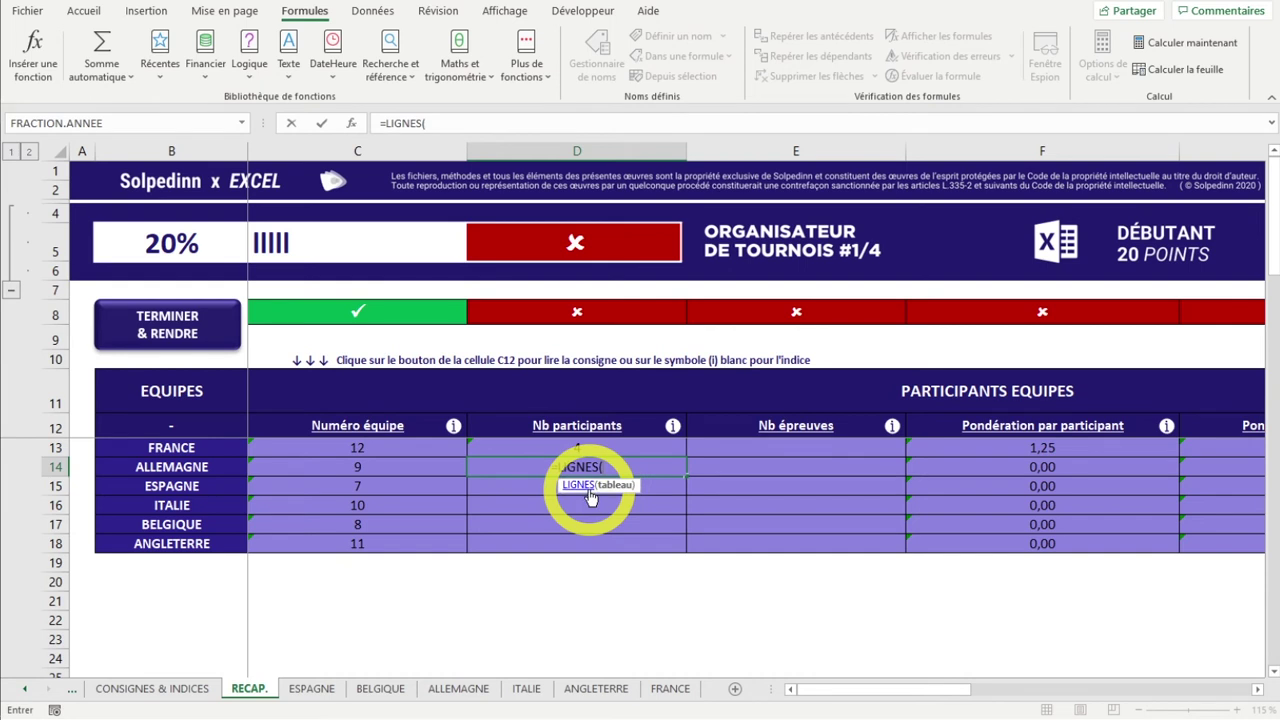
left_click(445, 689)
left_click_drag(100, 408, 100, 458)
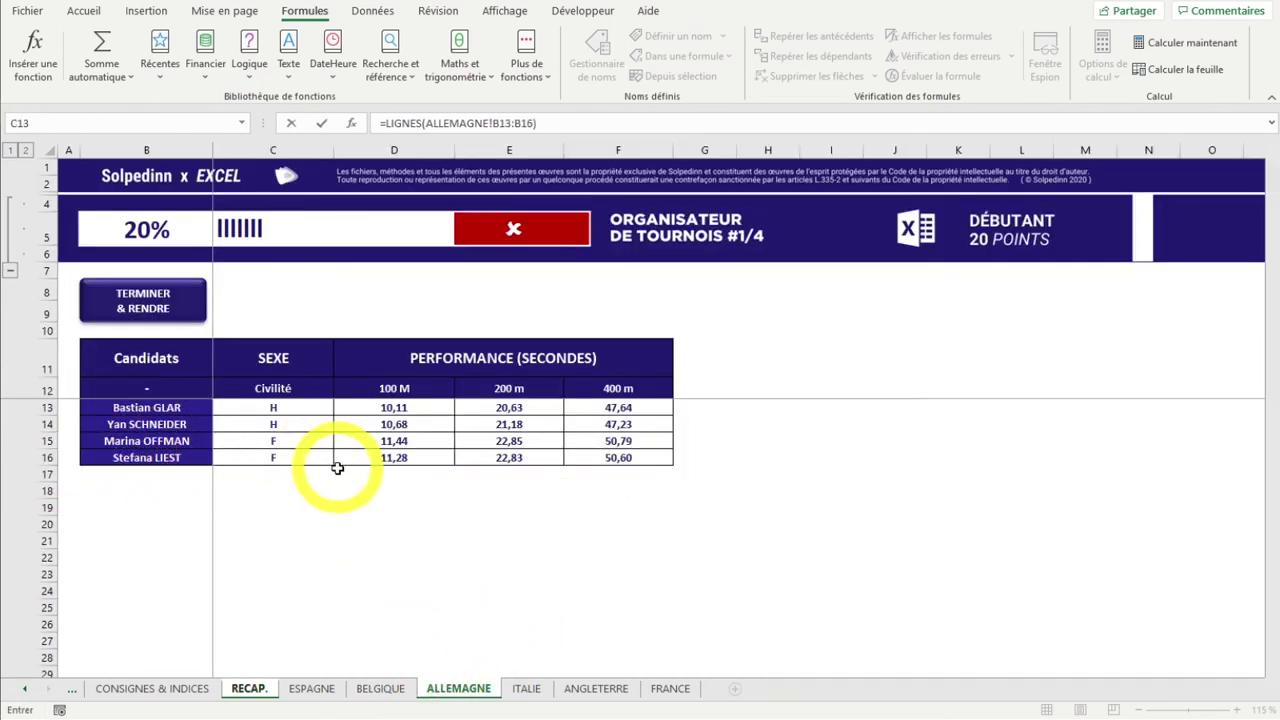
key("Return")
- Add LIGNES formulas counting the ESPAGNE and ITALIE candidate names, giving 6 and 7
type("=")
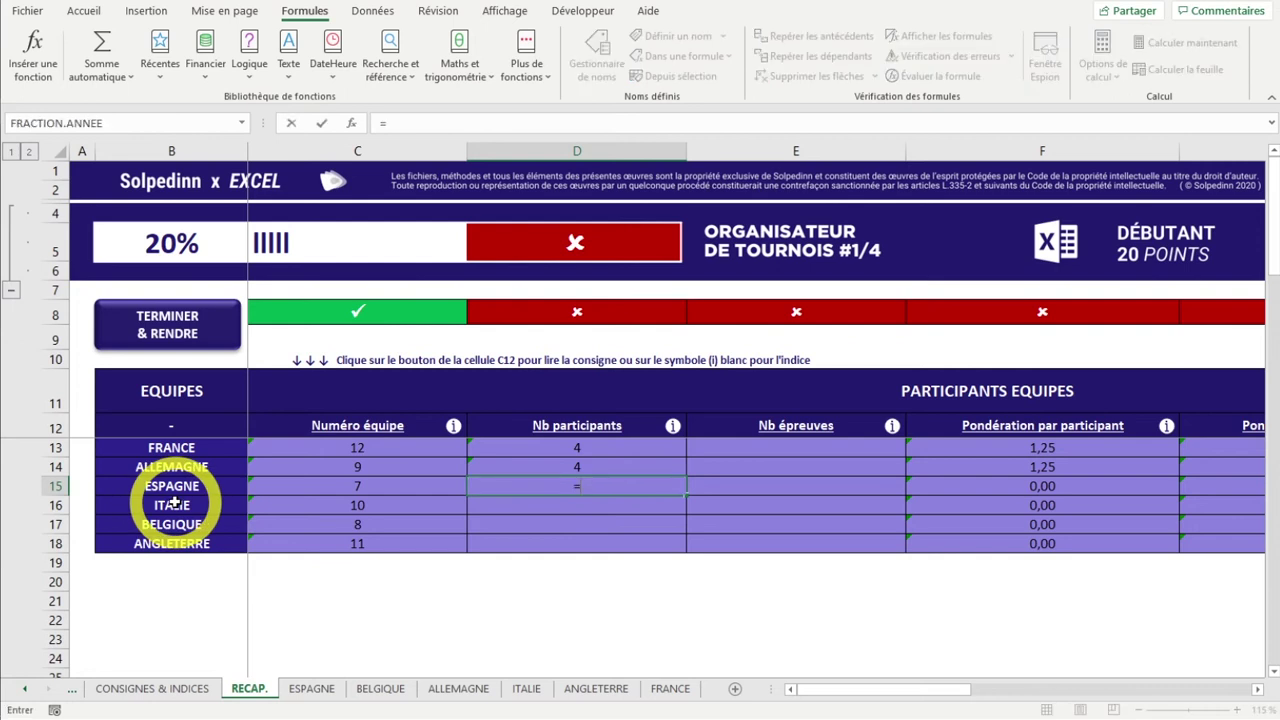
type("LIGNES(")
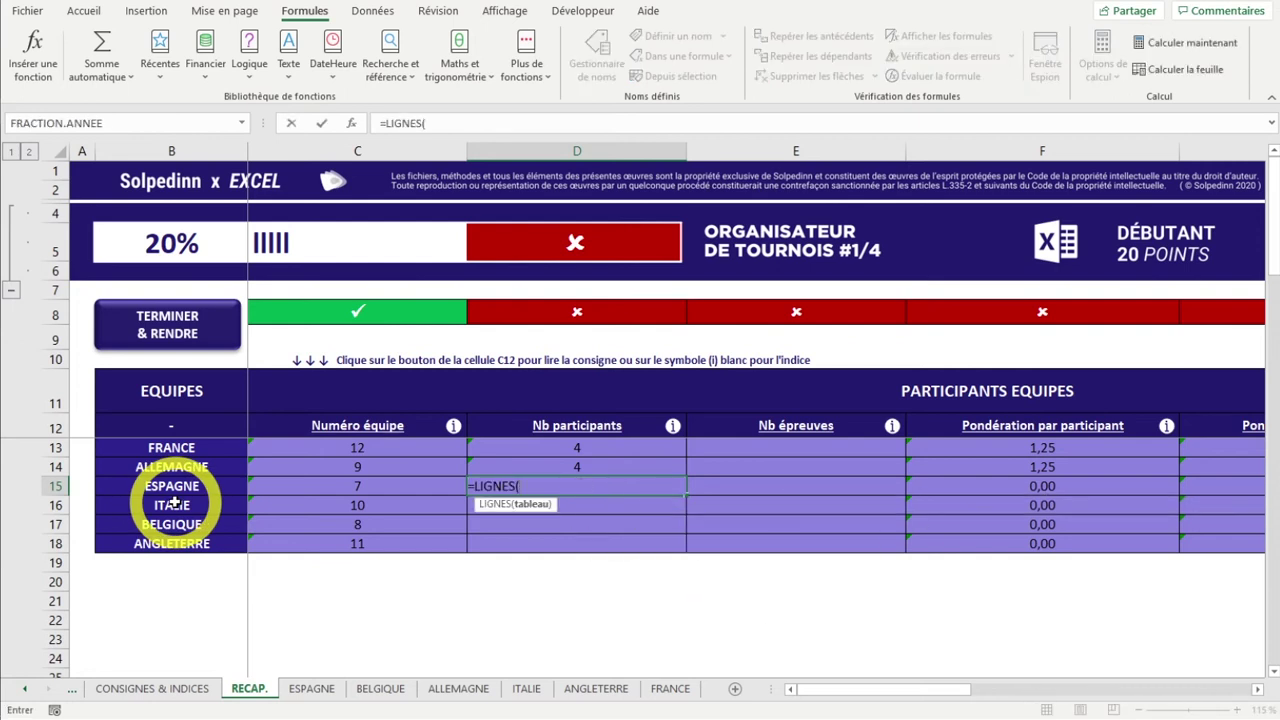
left_click(311, 688)
left_click_drag(120, 407, 128, 491)
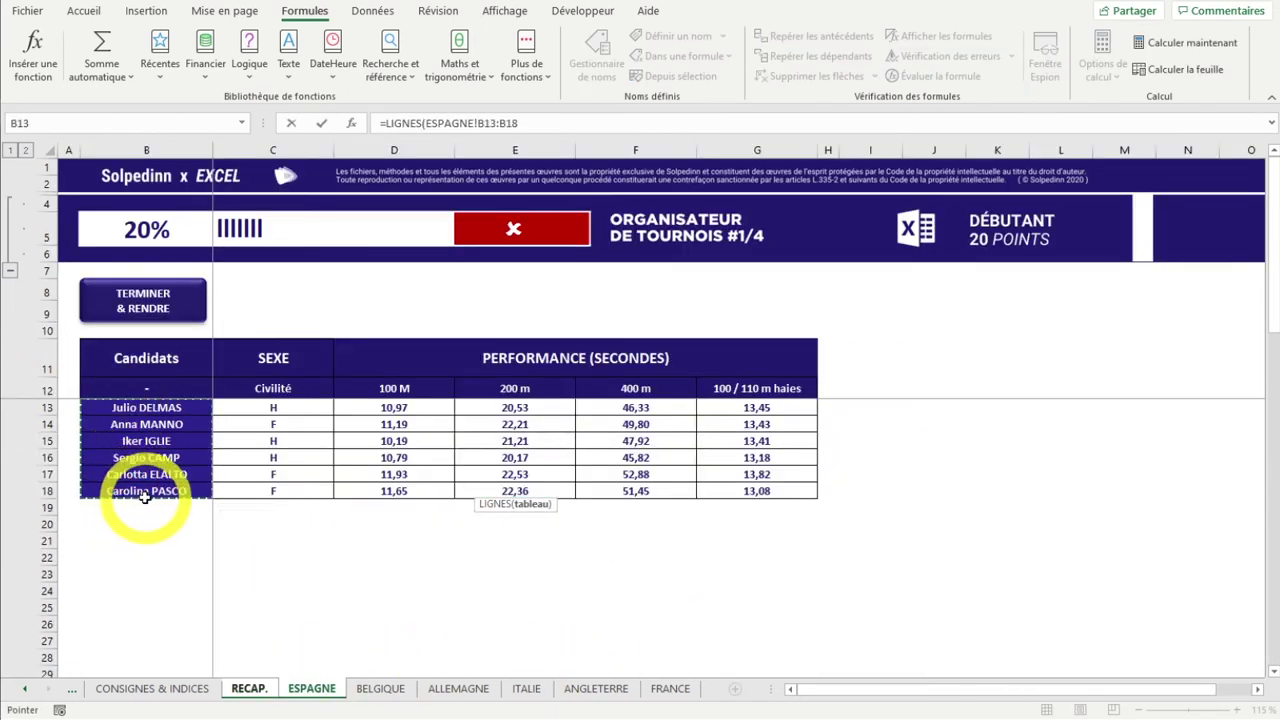
key("Return")
- Add LIGNES formulas for BELGIQUE (5) and ANGLETERRE (ANGLETERRE!B13:B17)
type("=LIGNES(")
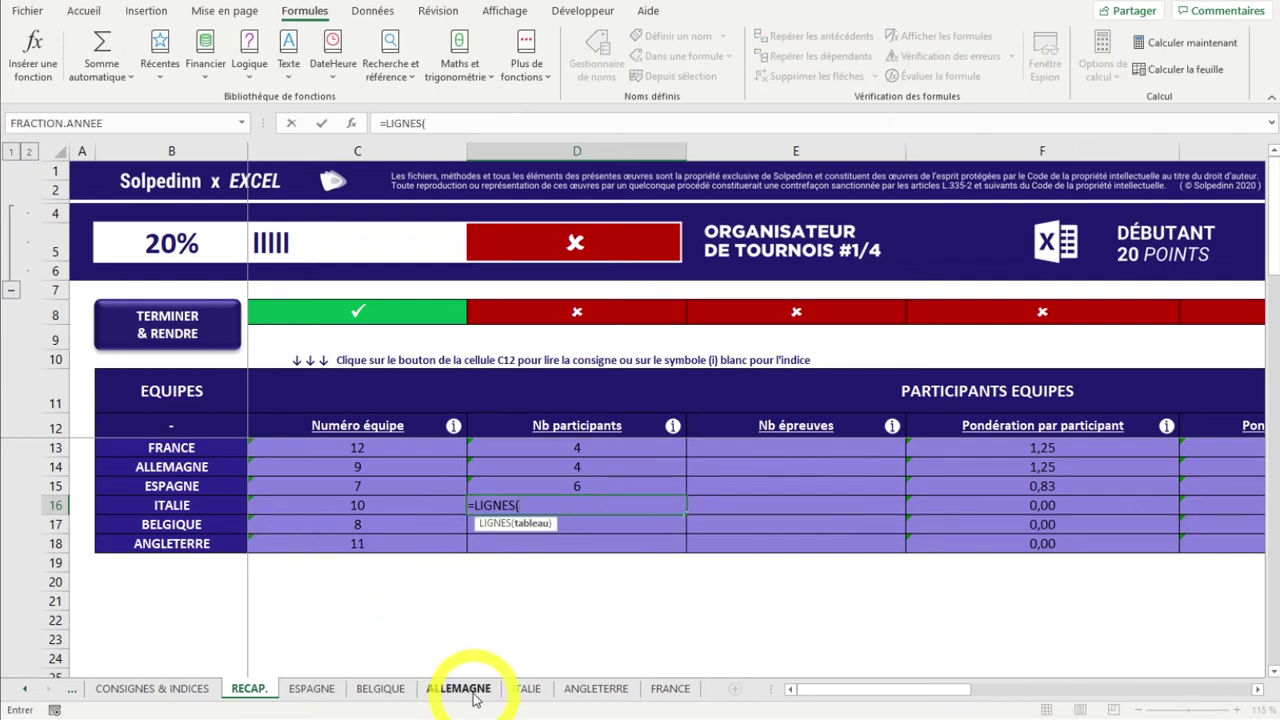
left_click(526, 688)
left_click_drag(146, 407, 146, 507)
key("Return")
type("=LIGNES(")
left_click(380, 688)
left_click_drag(137, 405, 137, 474)
key("Return")
type("=LIGNES(")
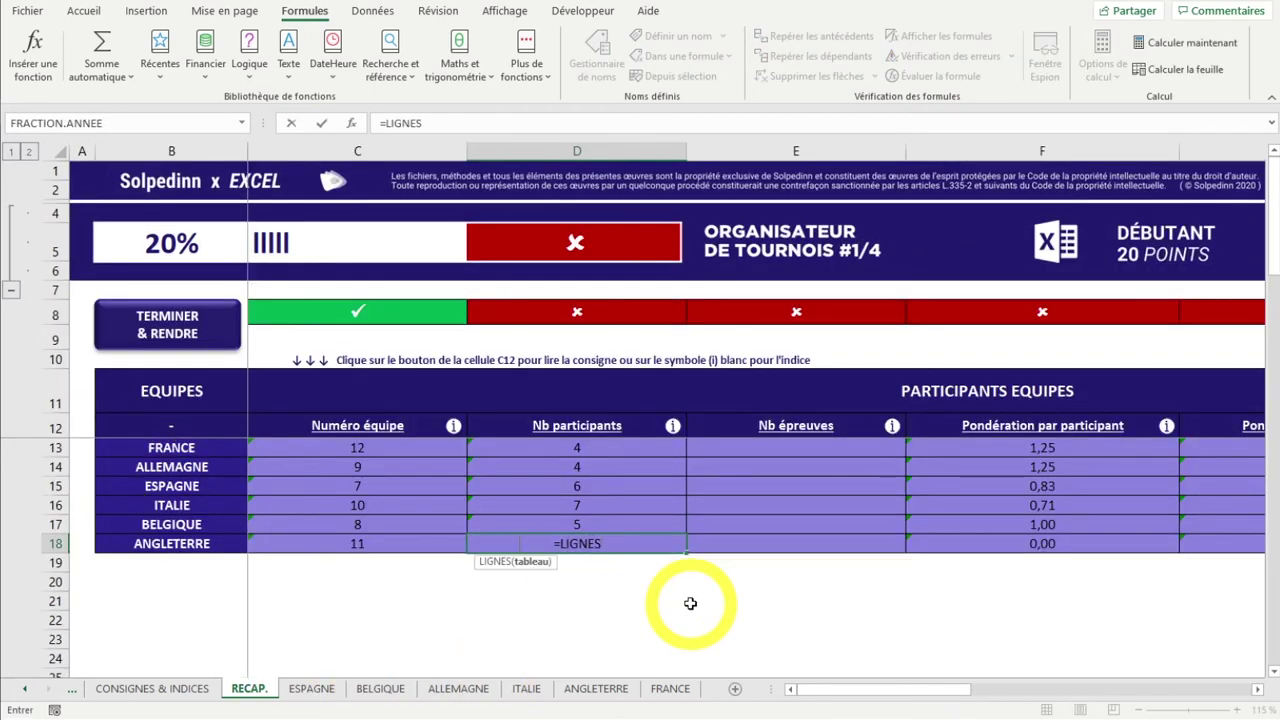
left_click(596, 688)
left_click_drag(146, 407, 153, 476)
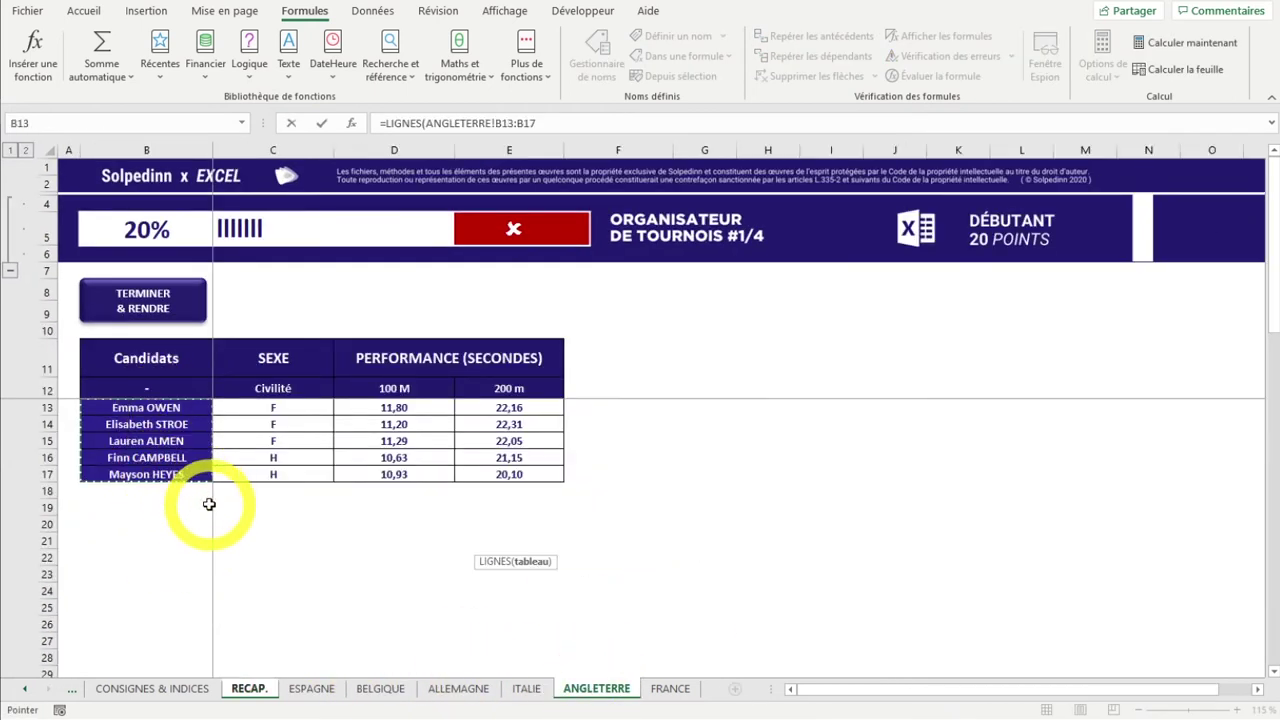
key("Return")
left_click(703, 597)
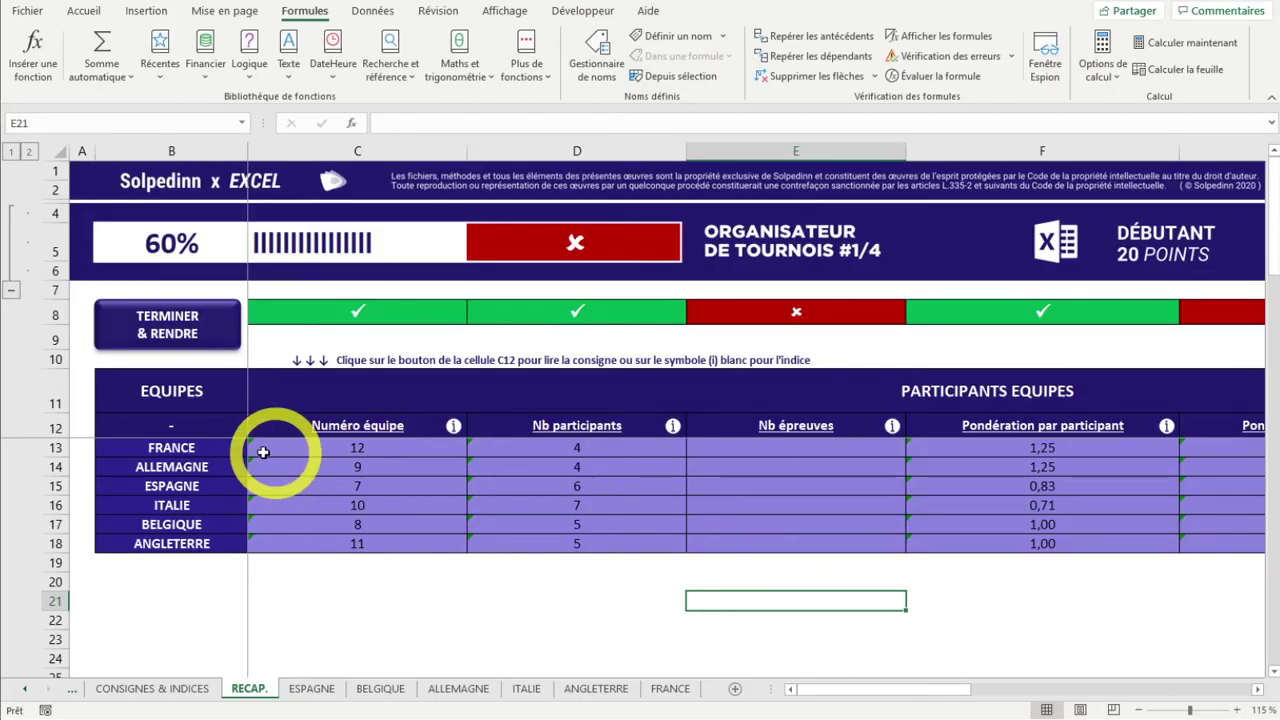
left_click(170, 448)
left_click(743, 447)
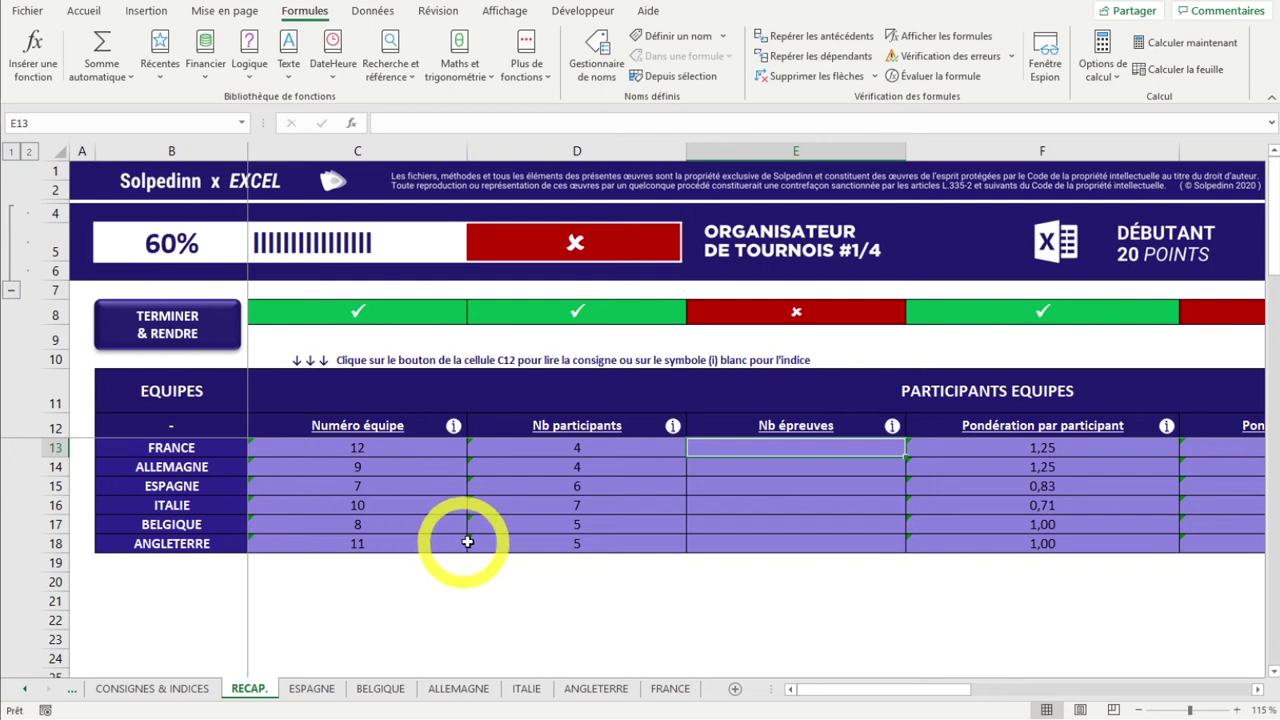
left_click(322, 688)
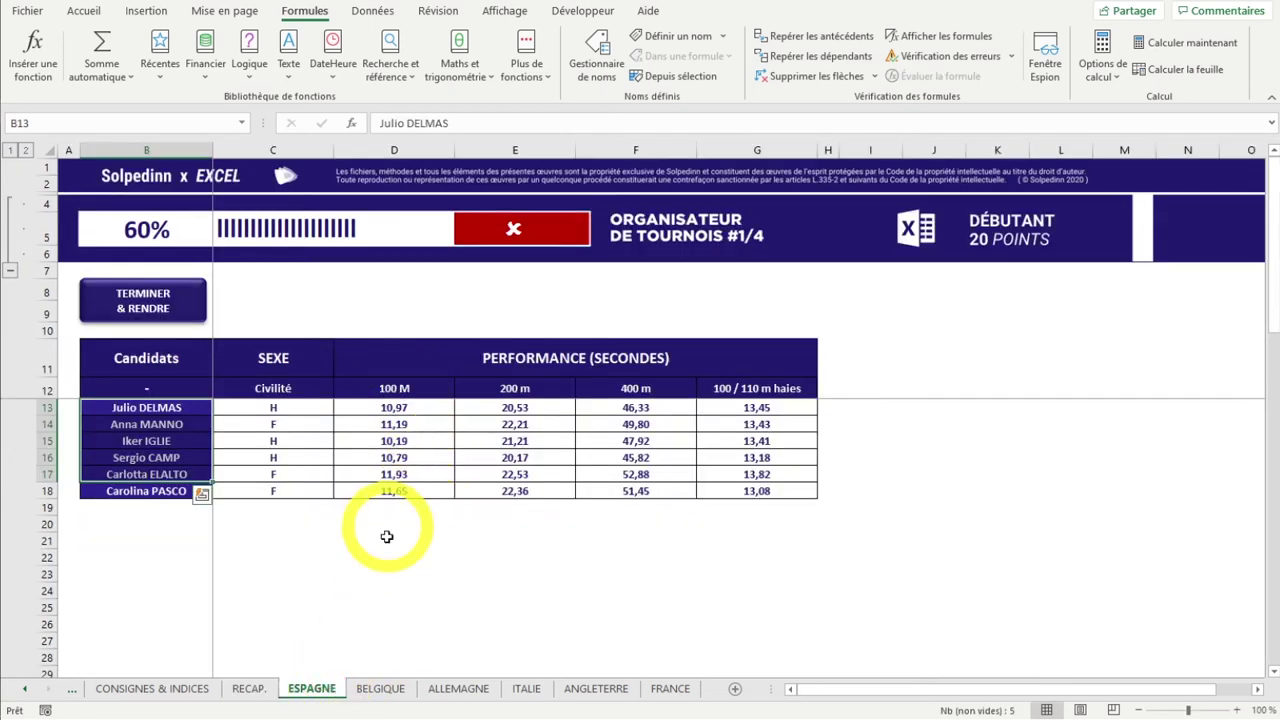
left_click(384, 389)
left_click(515, 388)
left_click(635, 388)
left_click(757, 388)
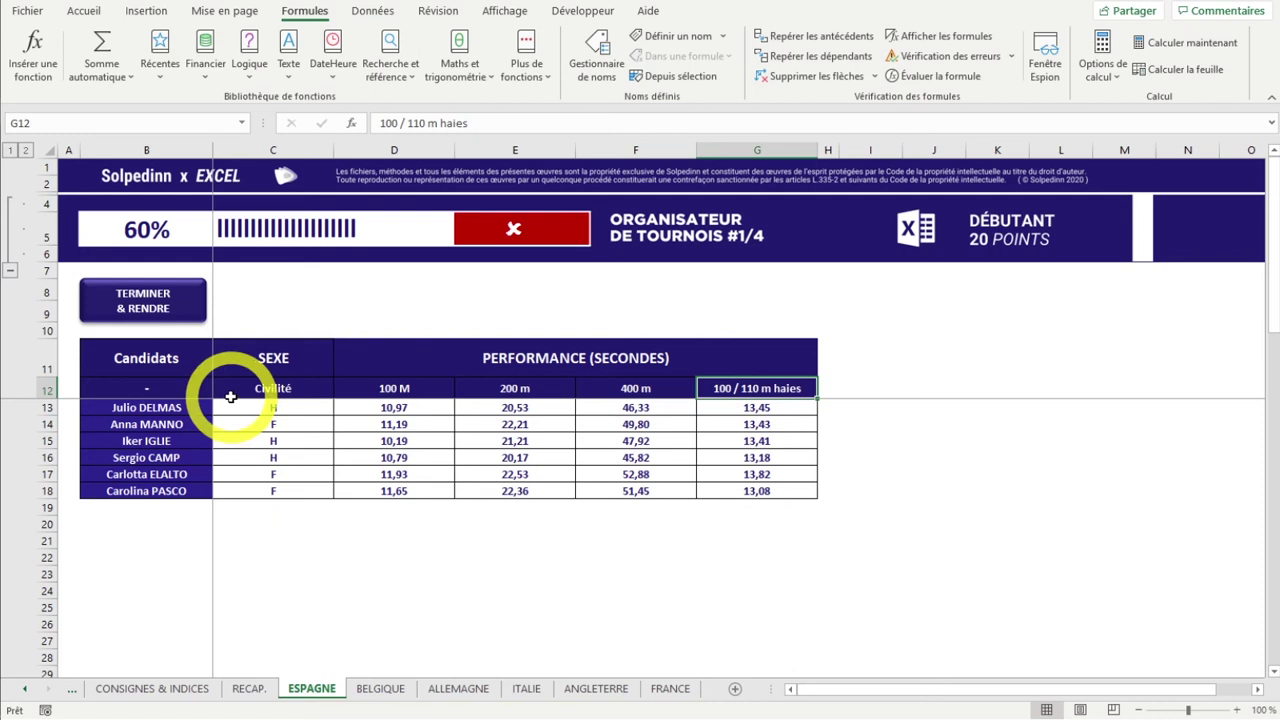
left_click_drag(163, 408, 165, 505)
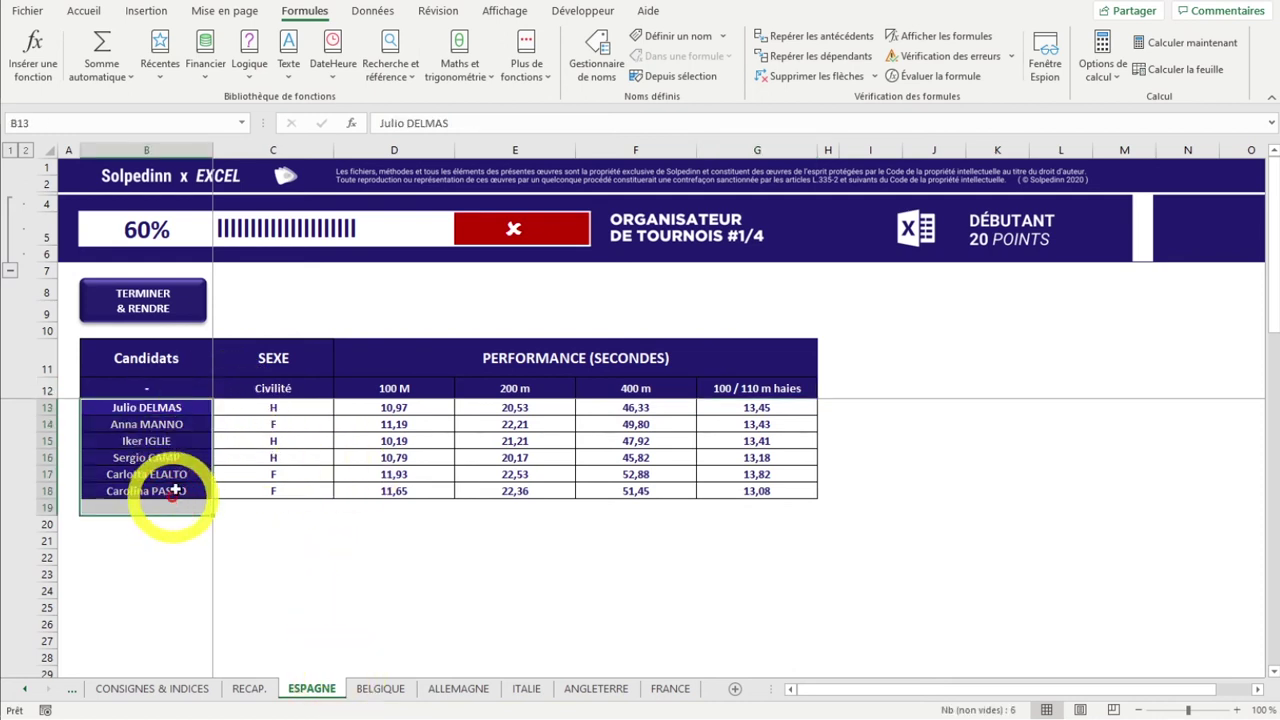
left_click_drag(444, 385, 750, 388)
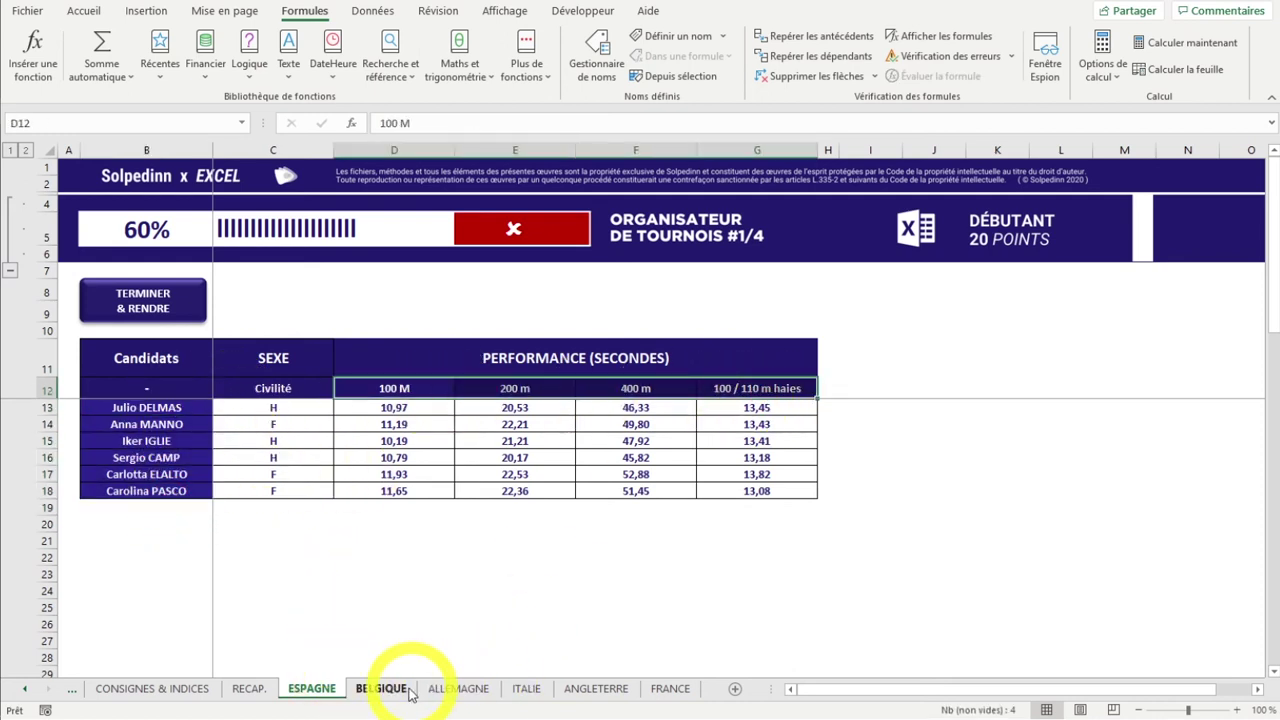
left_click(368, 690)
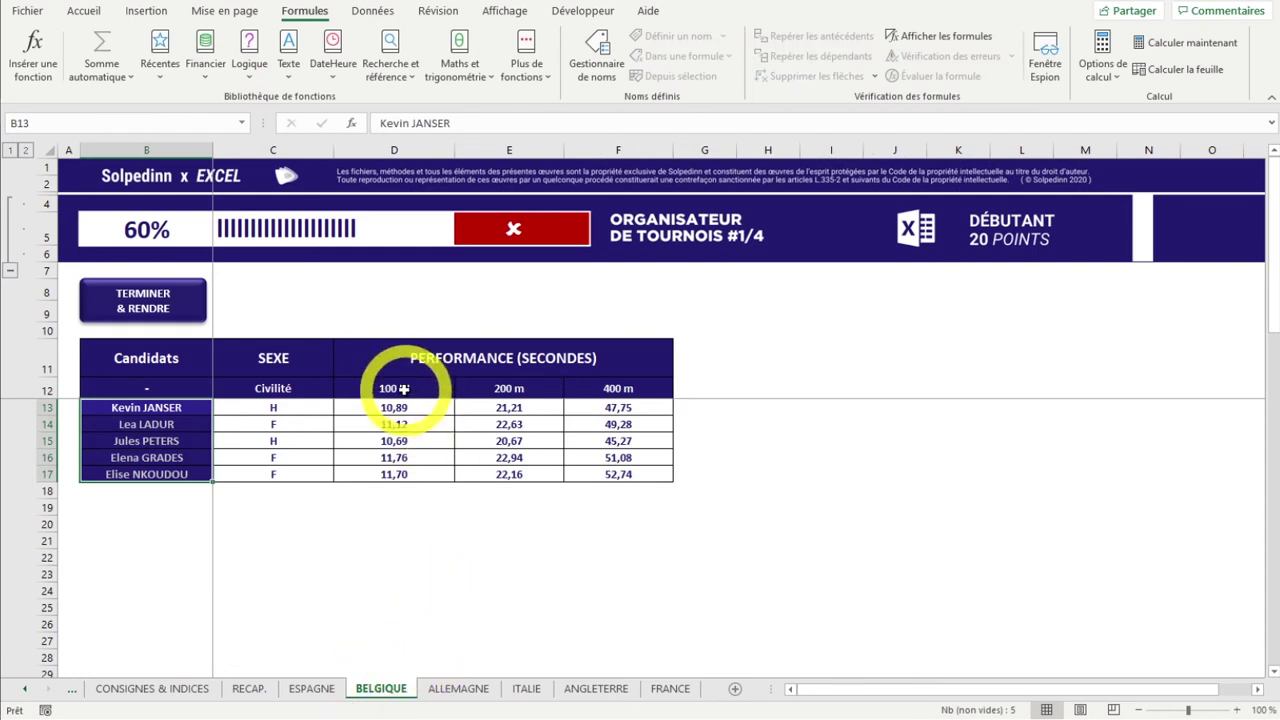
left_click_drag(398, 388, 579, 399)
left_click(455, 688)
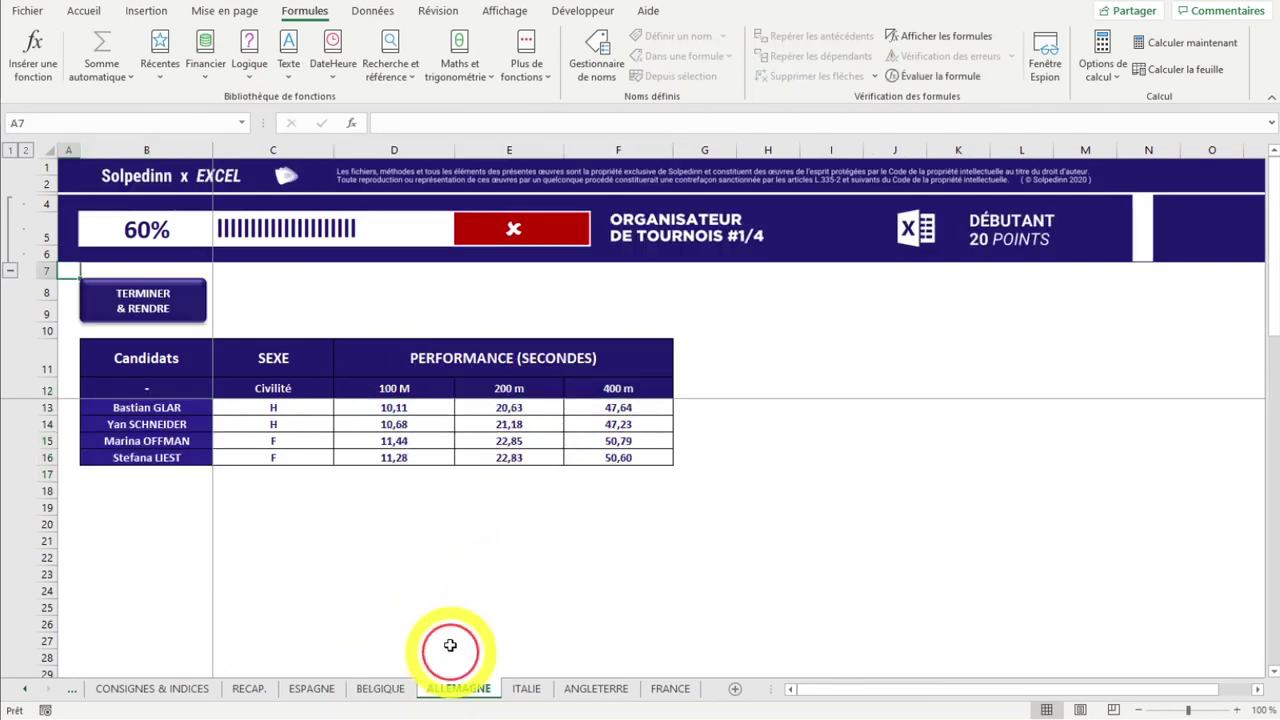
left_click(530, 690)
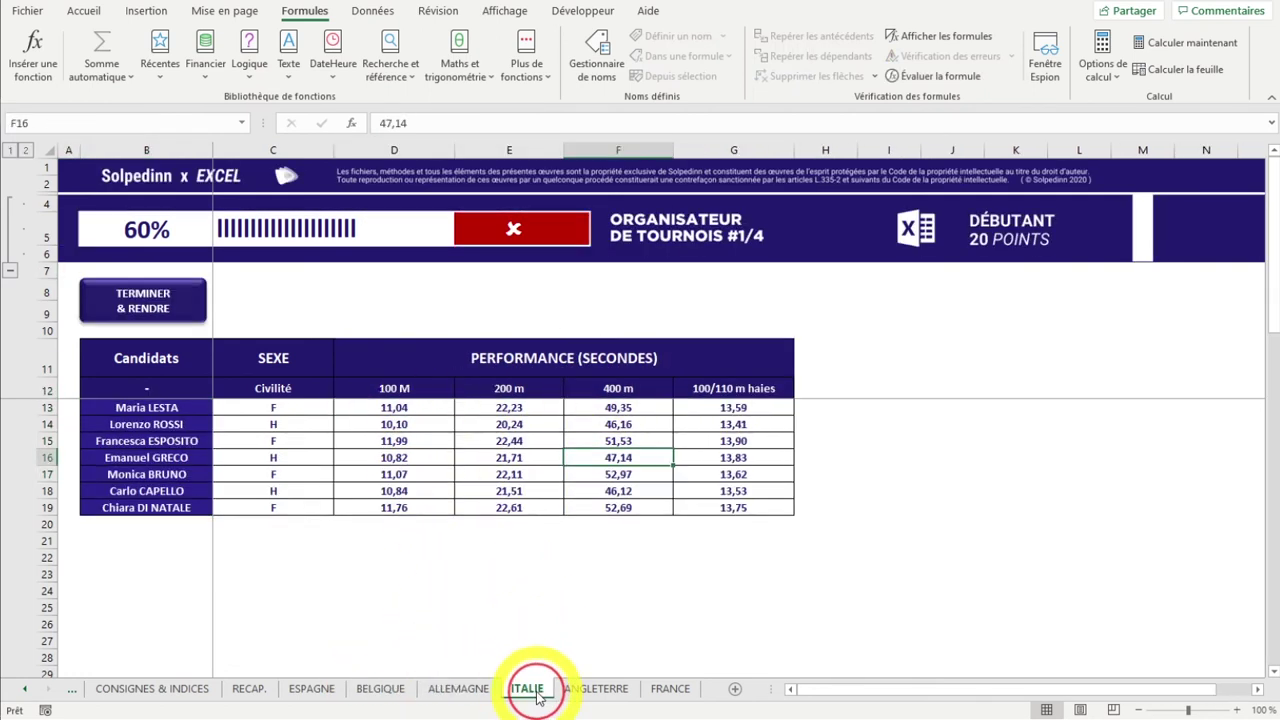
left_click(598, 688)
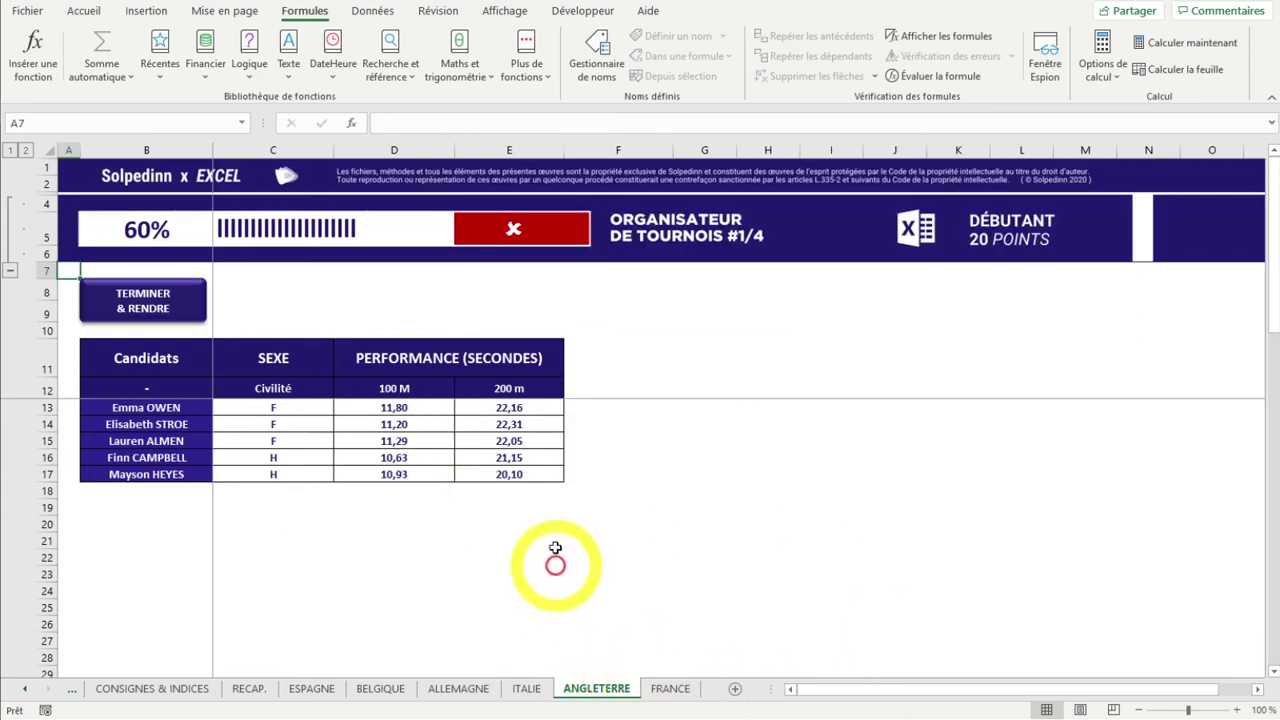
left_click(670, 688)
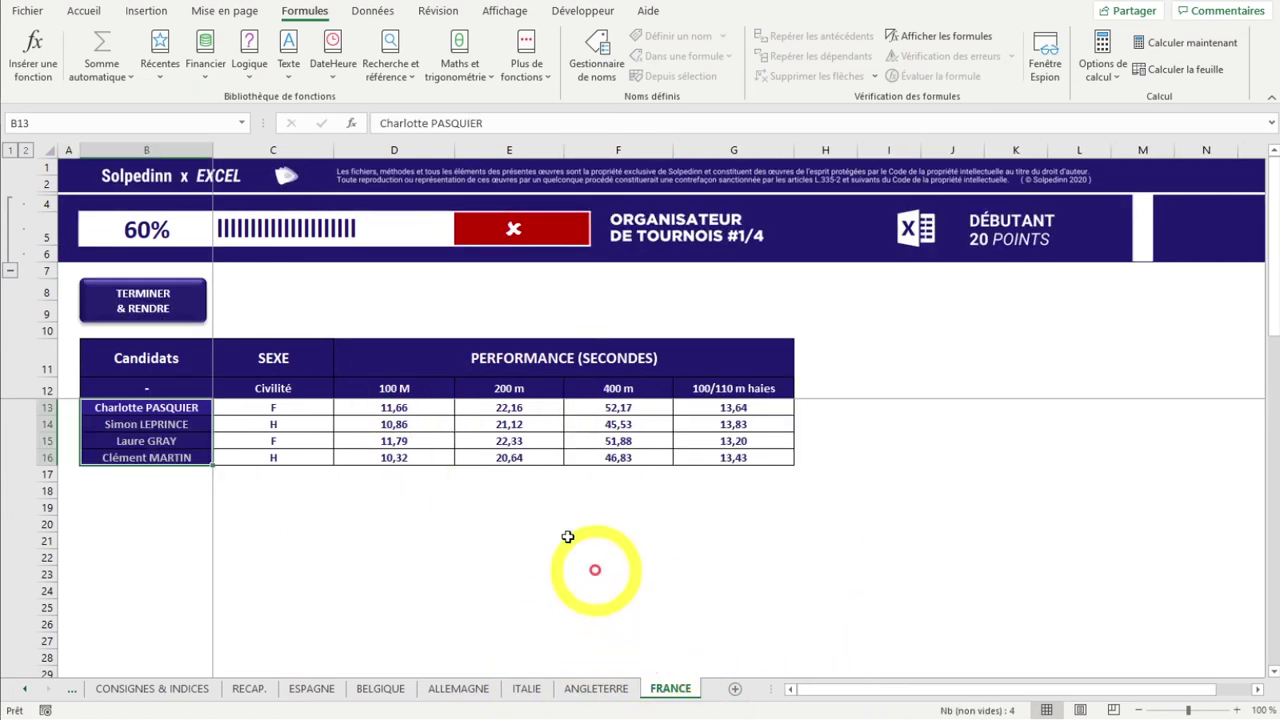
left_click(249, 688)
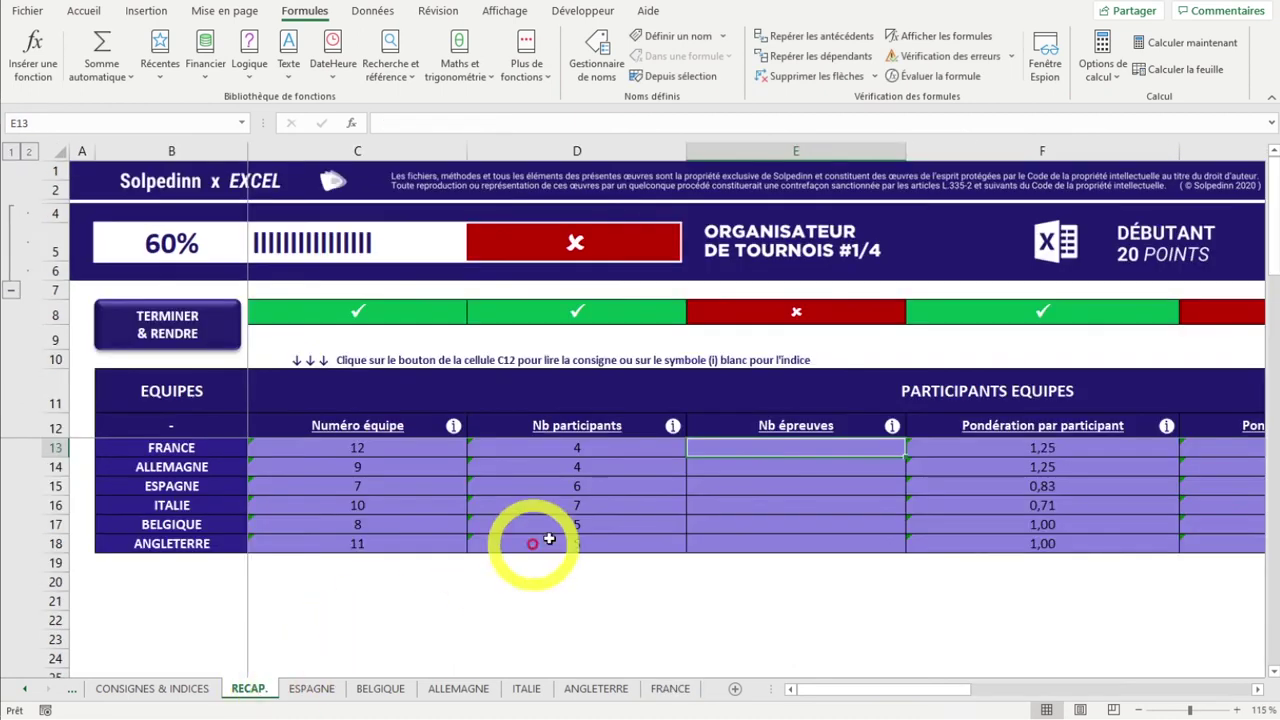
- Enter a COLONNES formula in E13 counting the FRANCE sheet's four event headers
type("=")
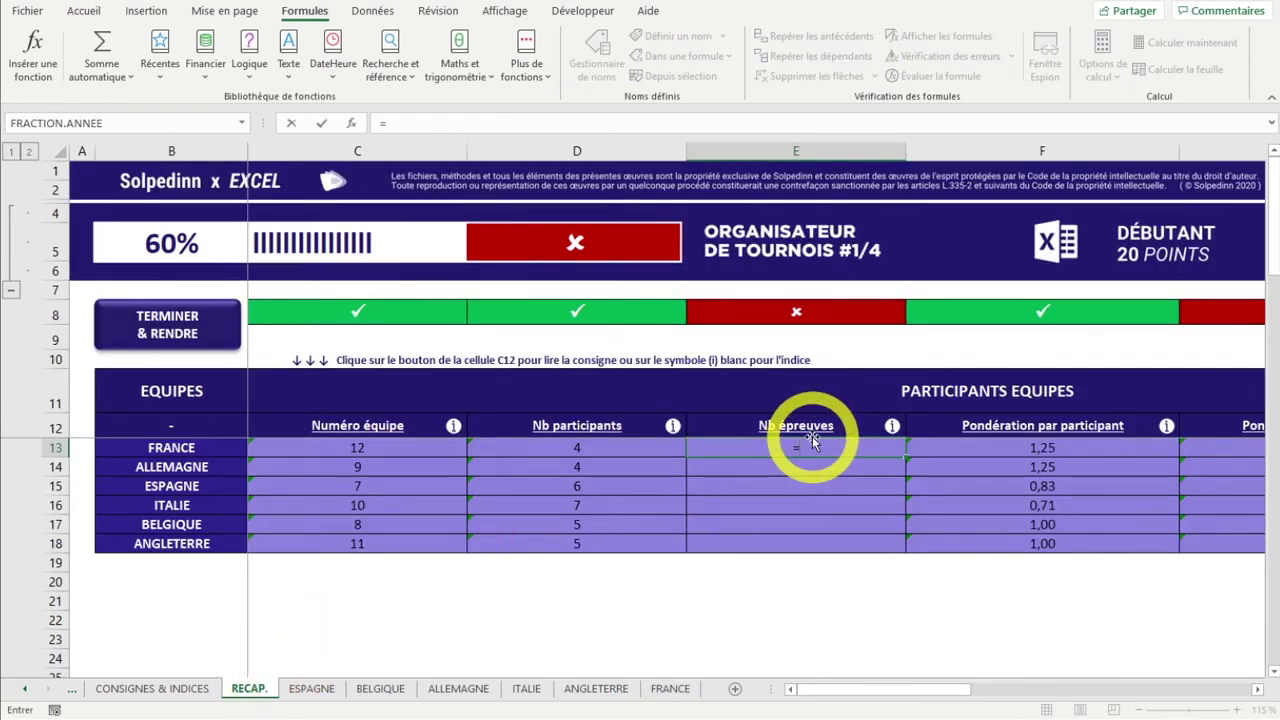
type("COLON")
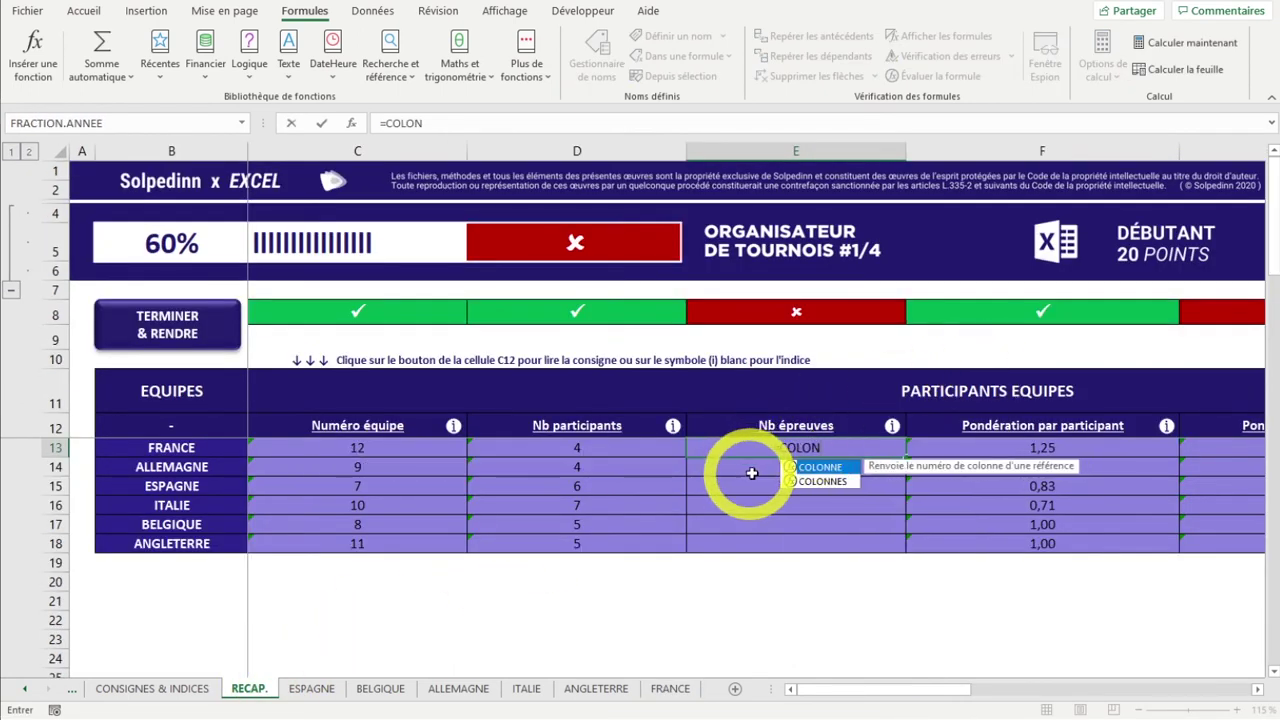
double_click(817, 483)
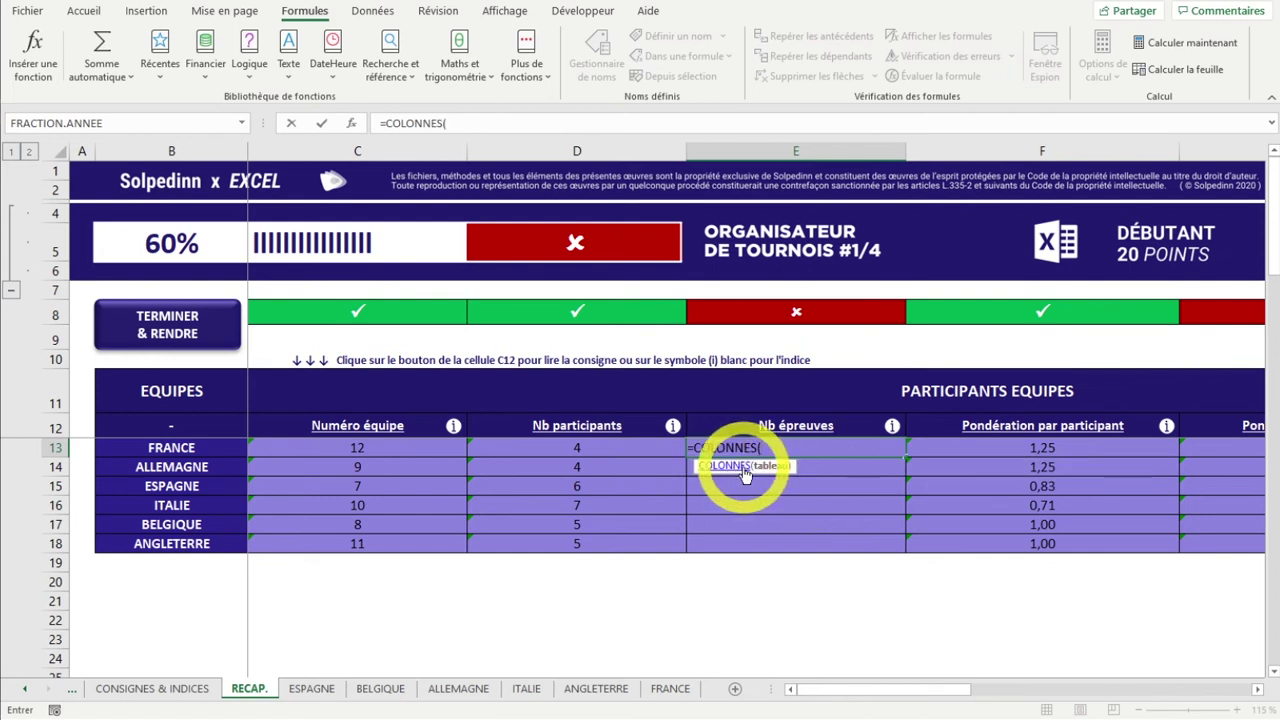
left_click(668, 689)
left_click(430, 389)
left_click_drag(430, 389, 700, 391)
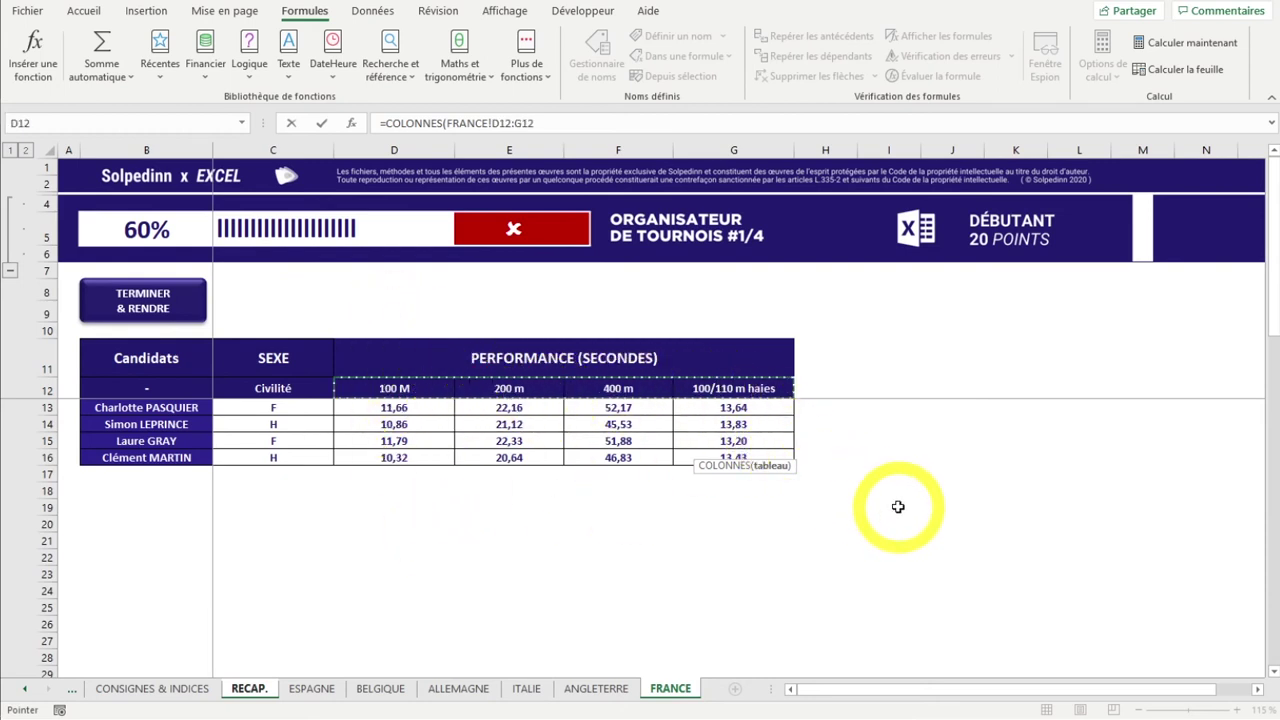
key("Return")
- Check E13's result and reselect the event headers on the FRANCE sheet
left_click(788, 447)
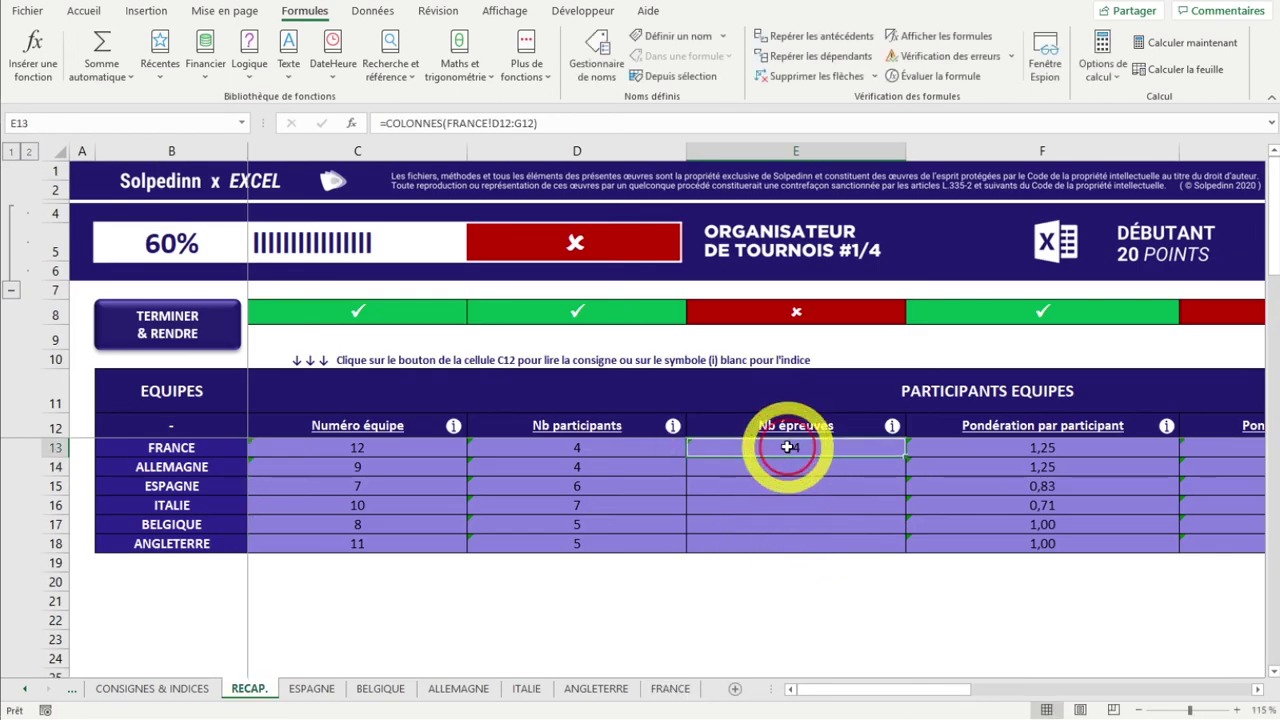
left_click(670, 688)
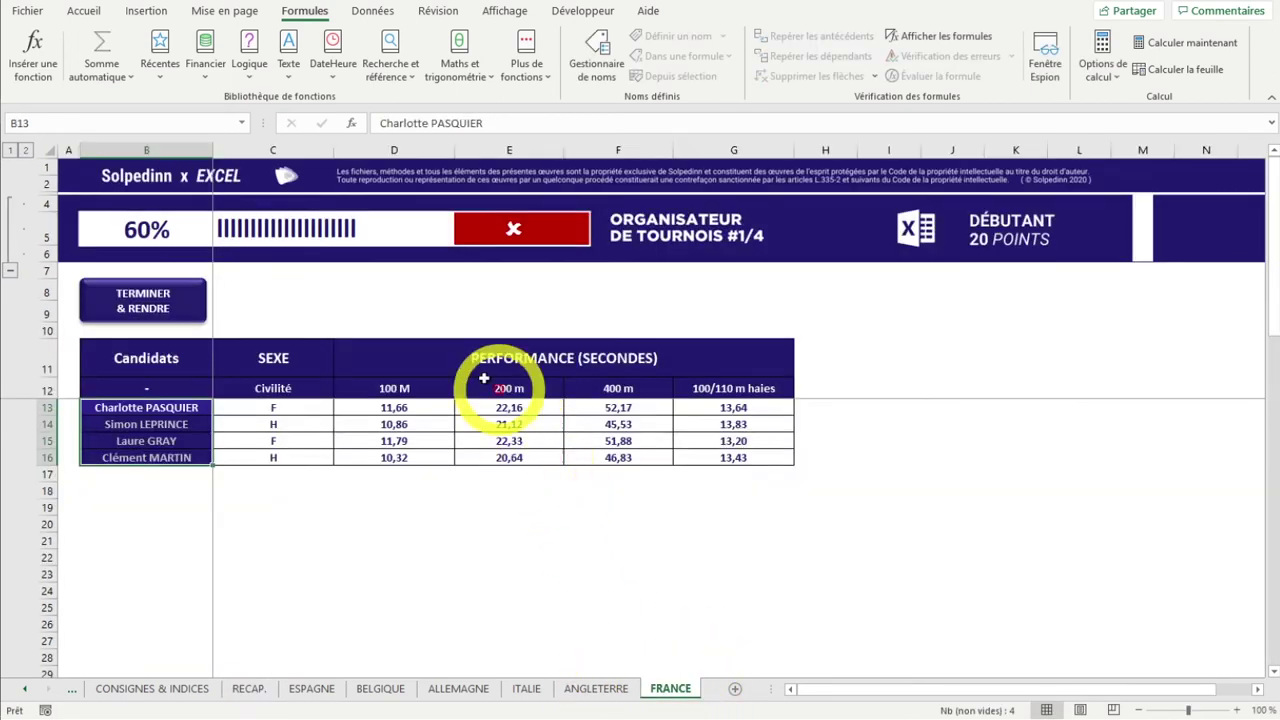
left_click_drag(372, 390, 770, 388)
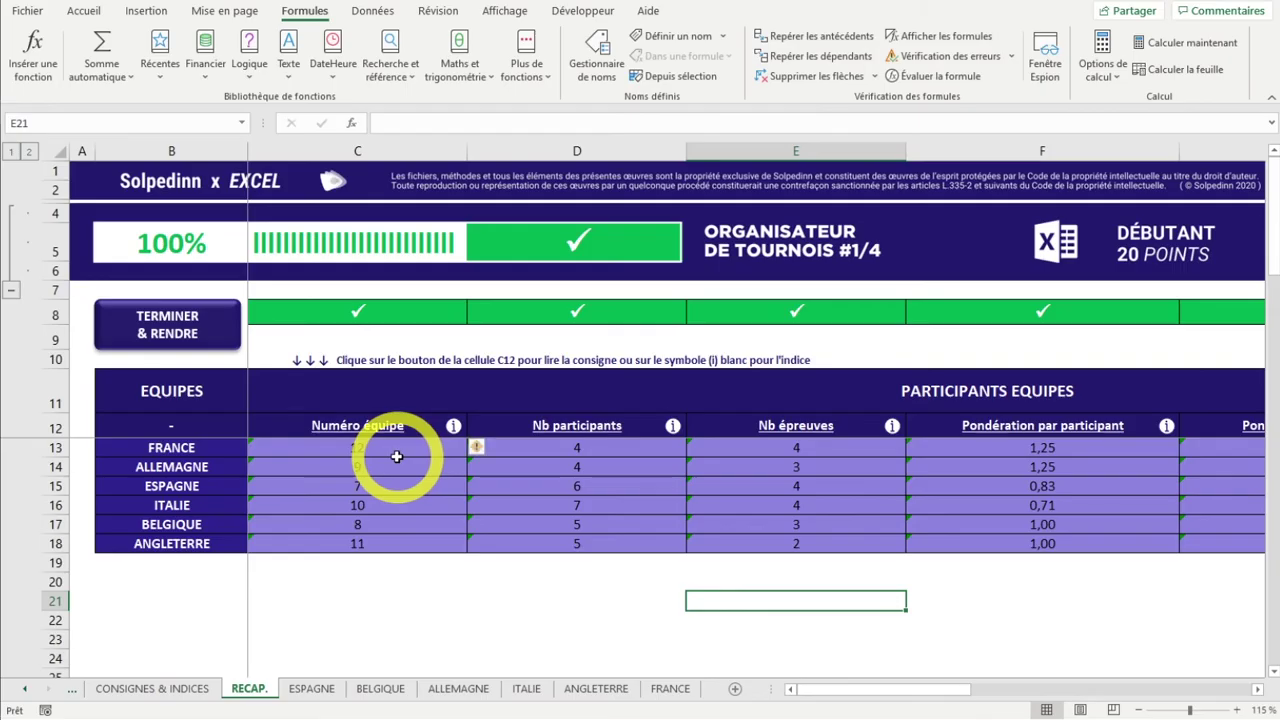
- Inspect C13's Numéro équipe formula, then select empty cell D21 with the Accueil ribbon shown
left_click(397, 457)
left_click(228, 452)
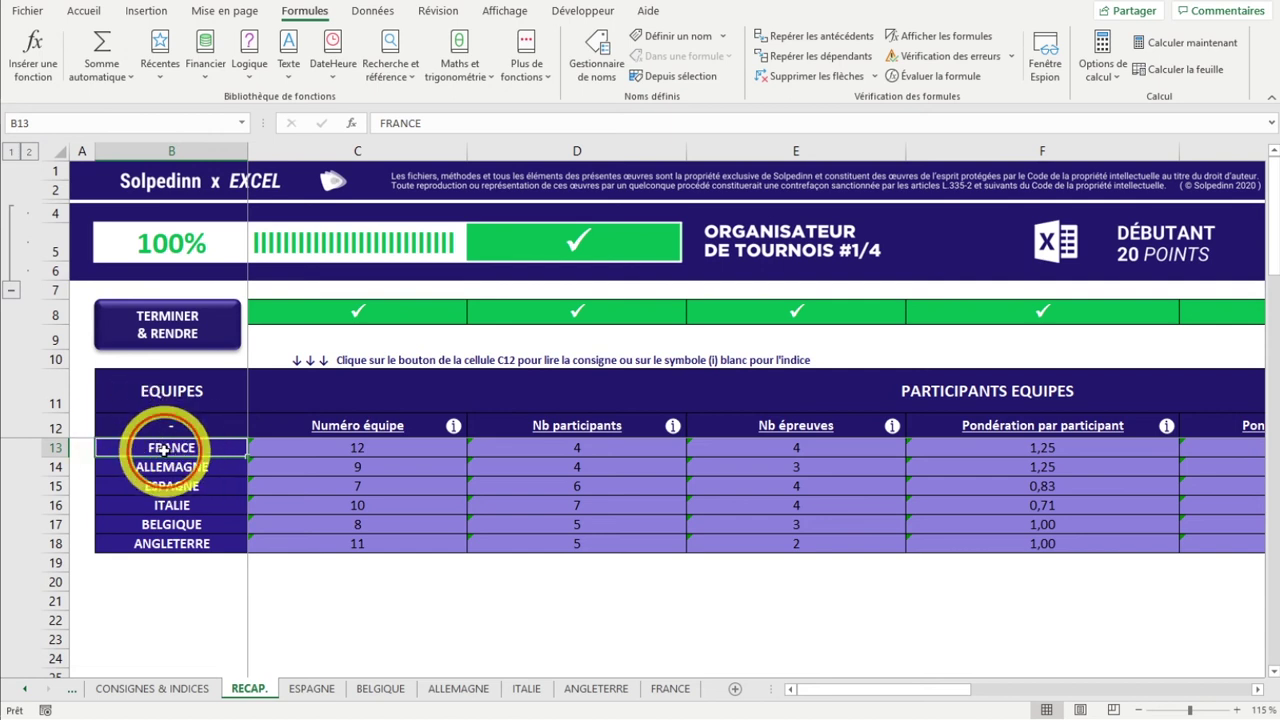
left_click(525, 604)
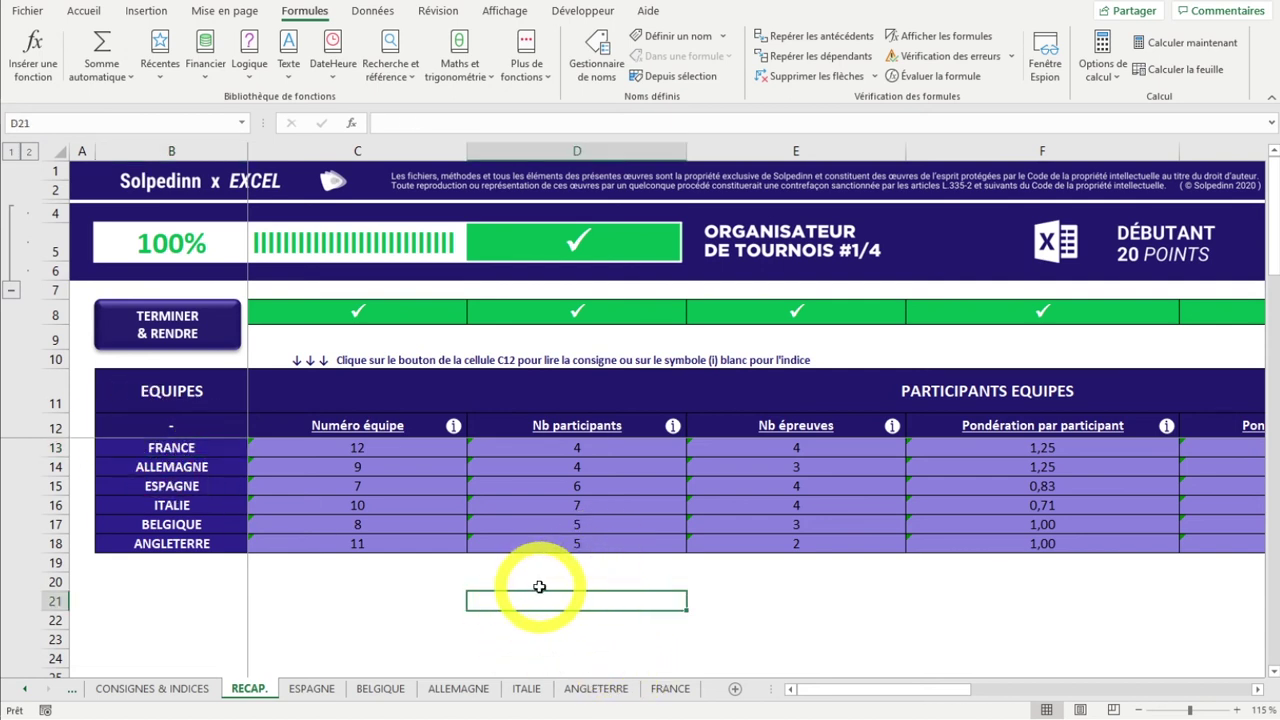
left_click(86, 12)
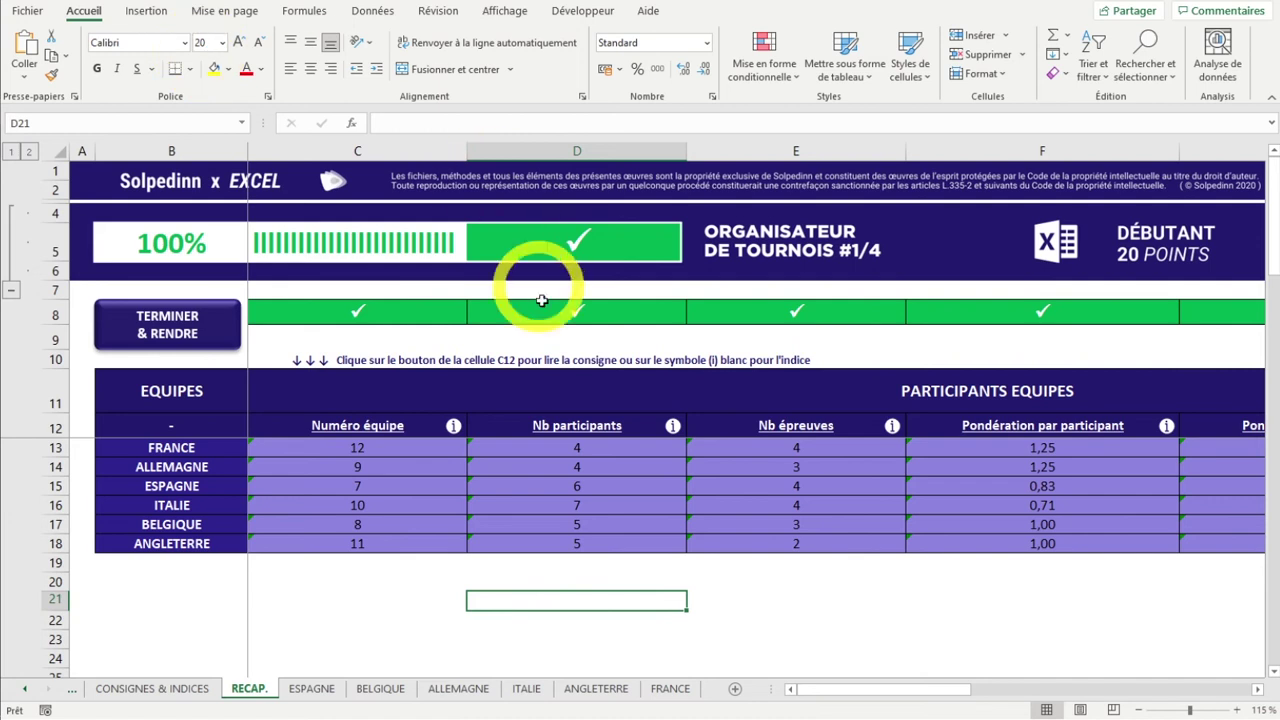
- Enter =LIGNE(B13) in D21 to show 13, enlarging row 21 and rechecking the formula
type("=LIGNE(")
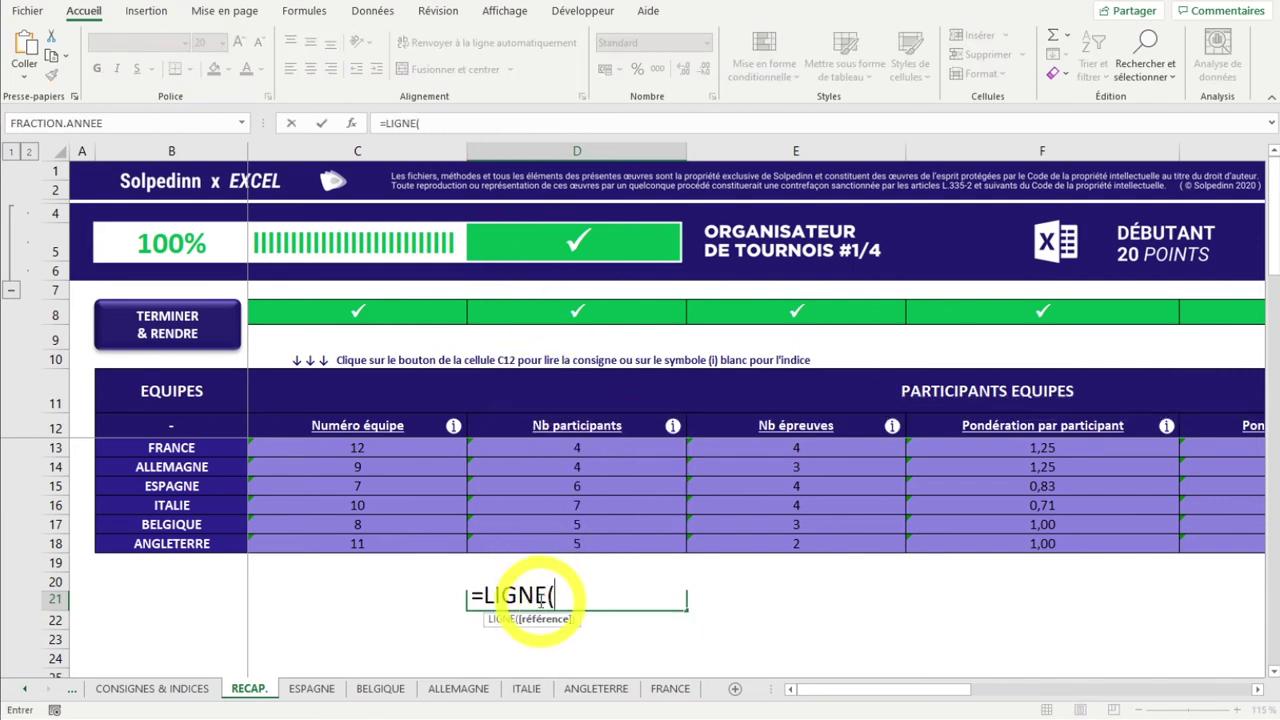
left_click(168, 452)
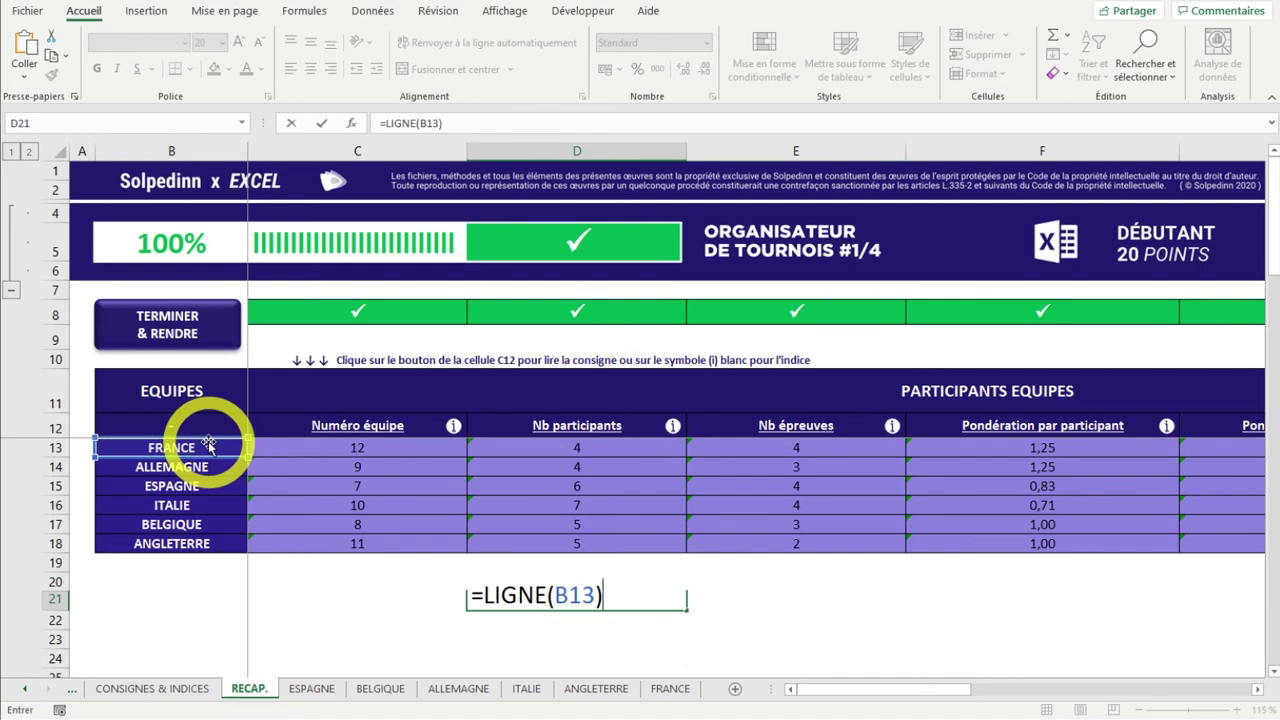
key("Return")
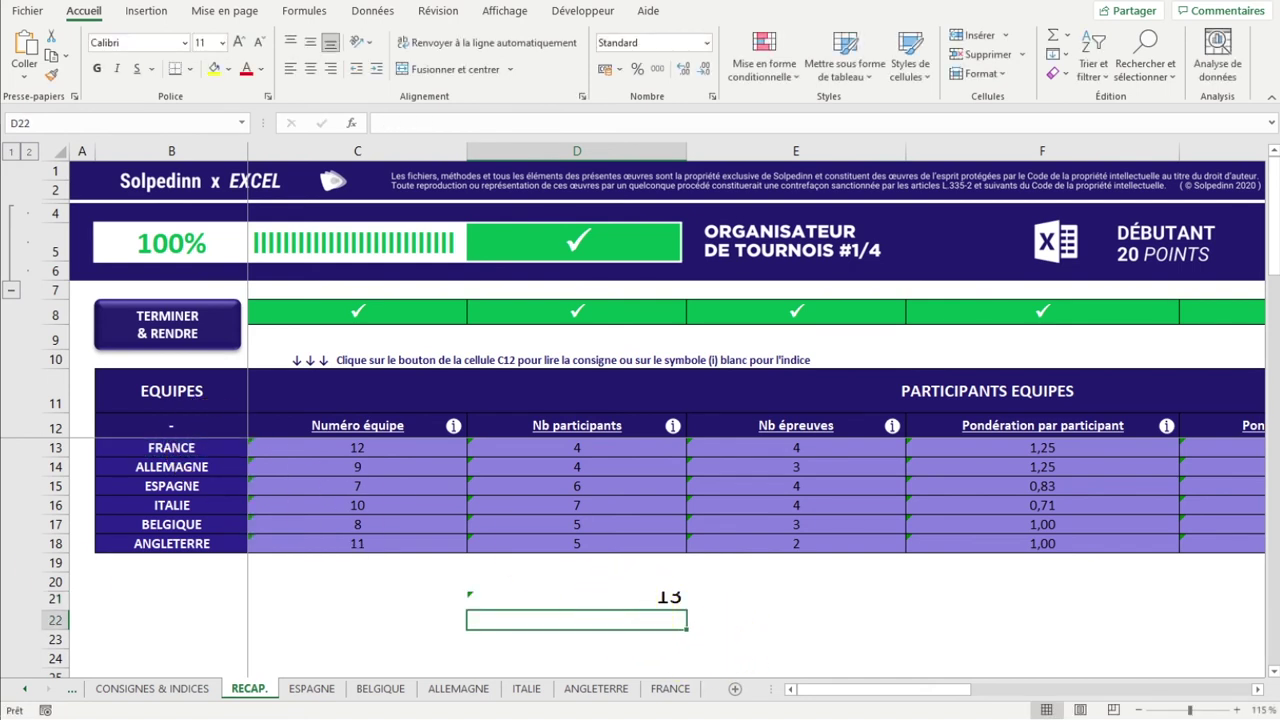
left_click_drag(59, 610, 59, 632)
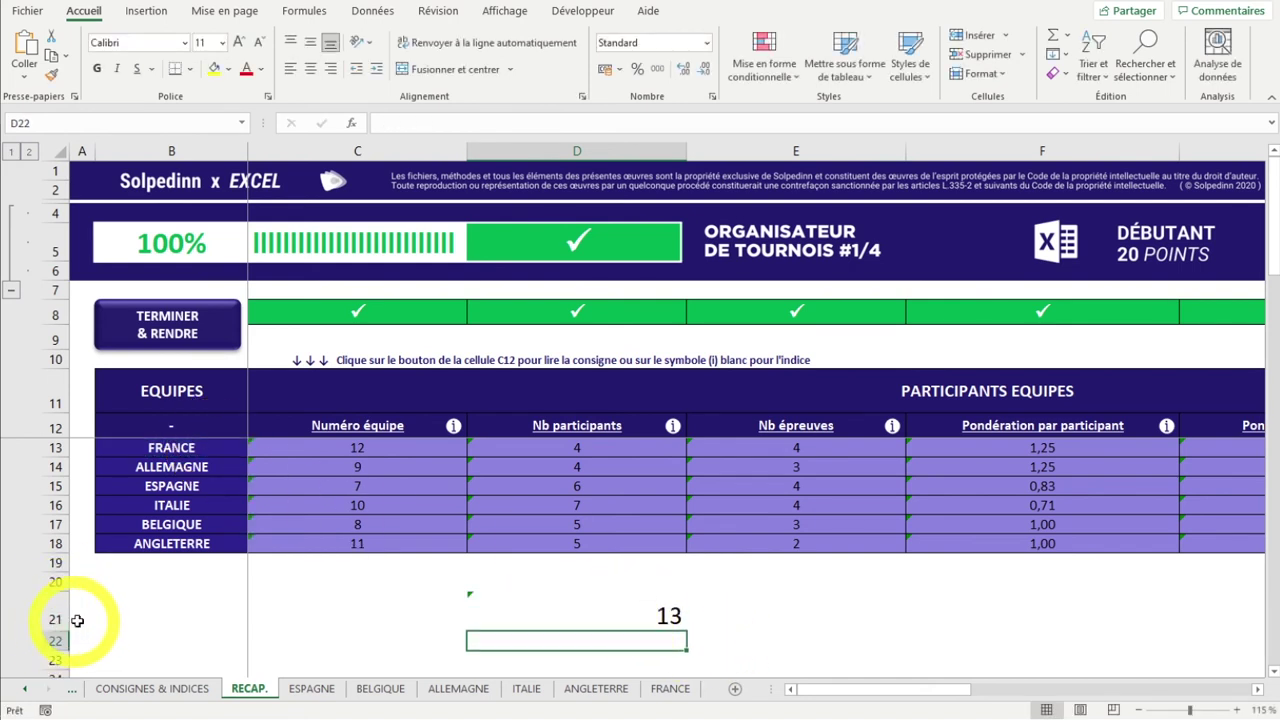
left_click(553, 614)
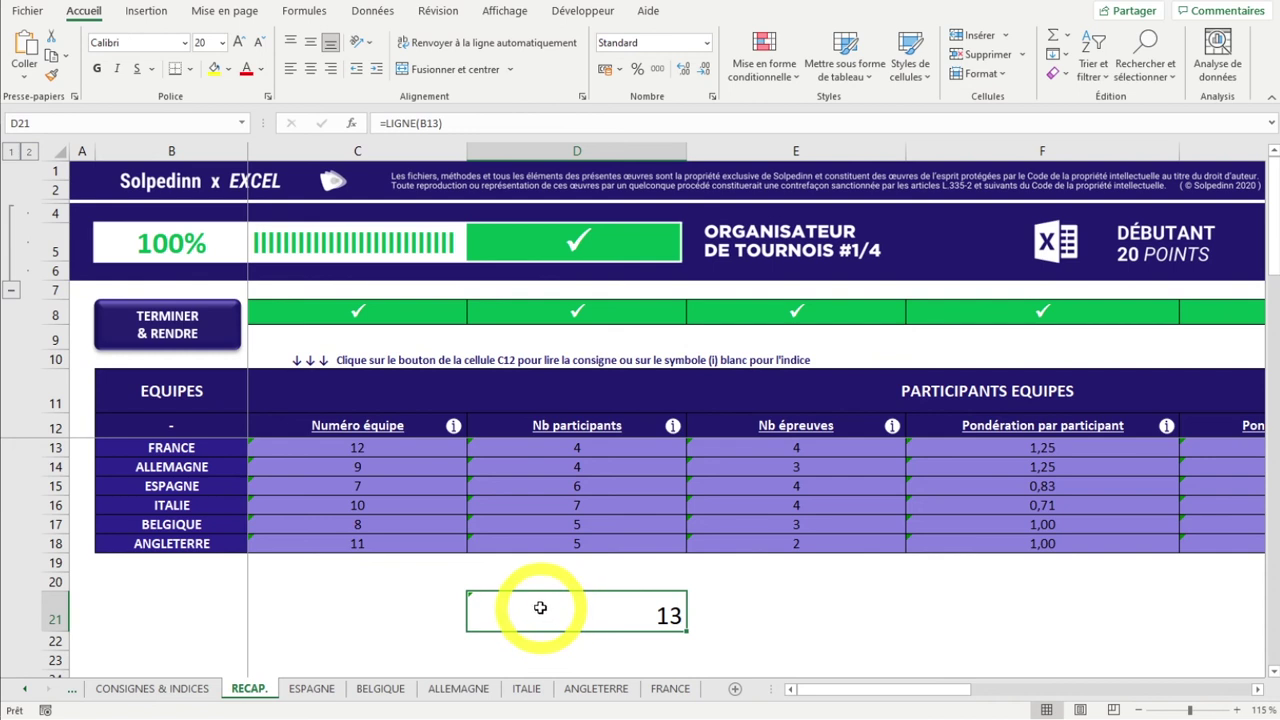
double_click(540, 608)
key("Return")
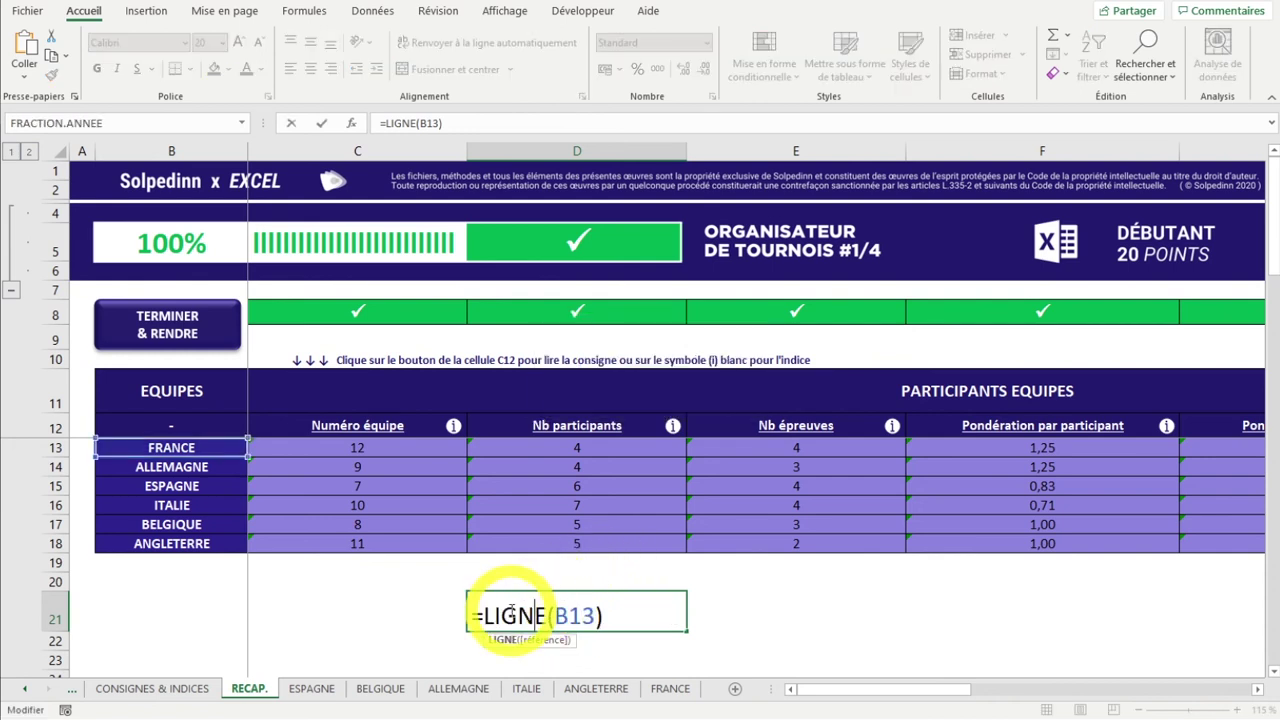
left_click_drag(500, 616, 545, 617)
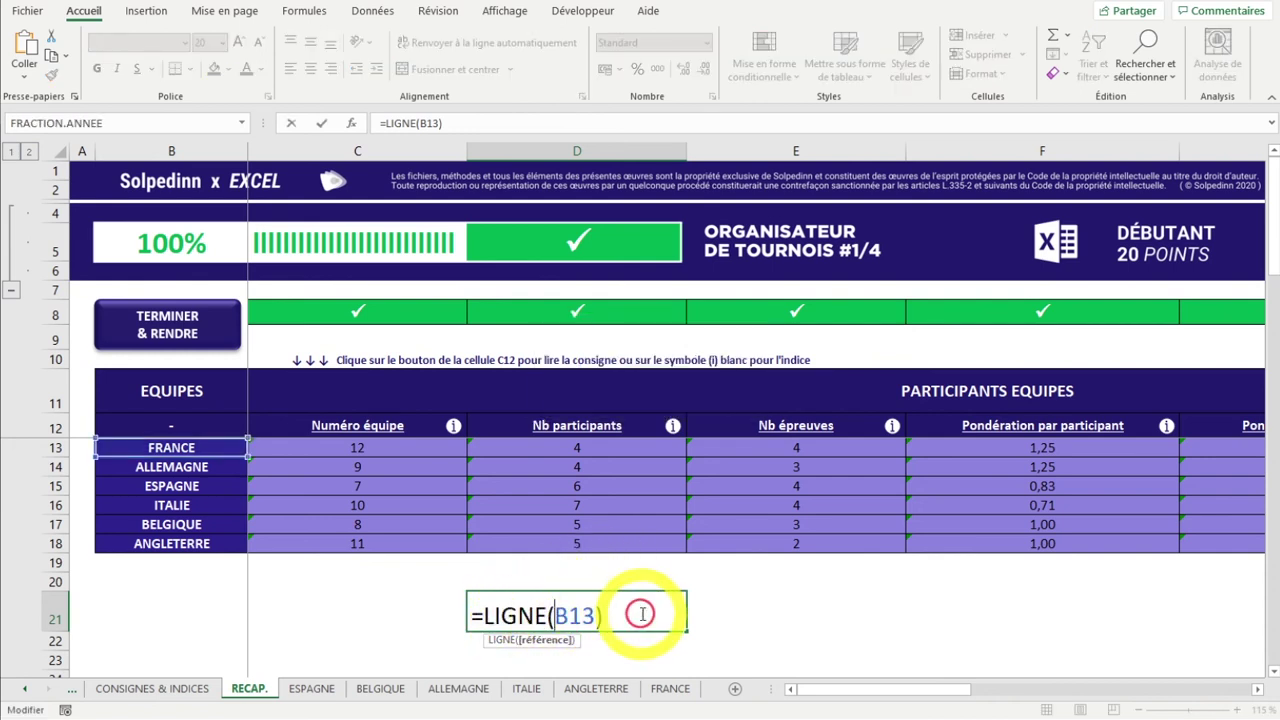
key("Escape")
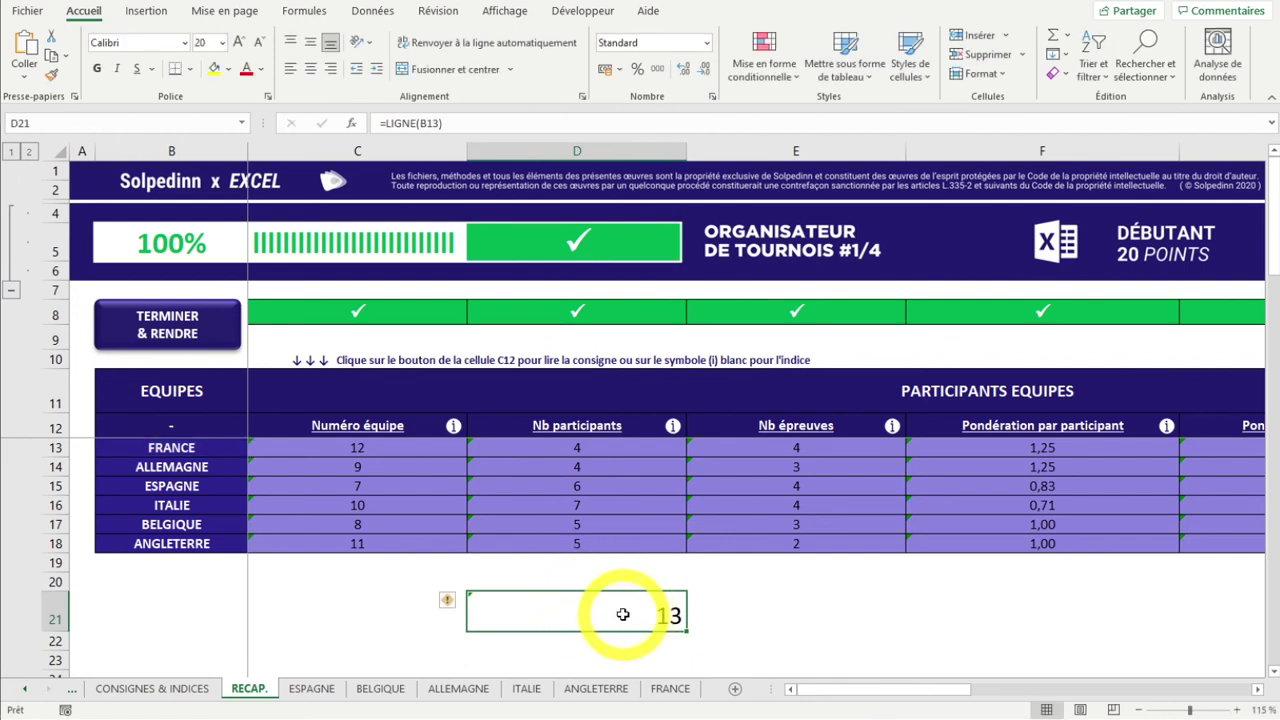
- Highlight row 13, column B and cell B13, then review D21's reference before moving to E21
left_click(50, 447)
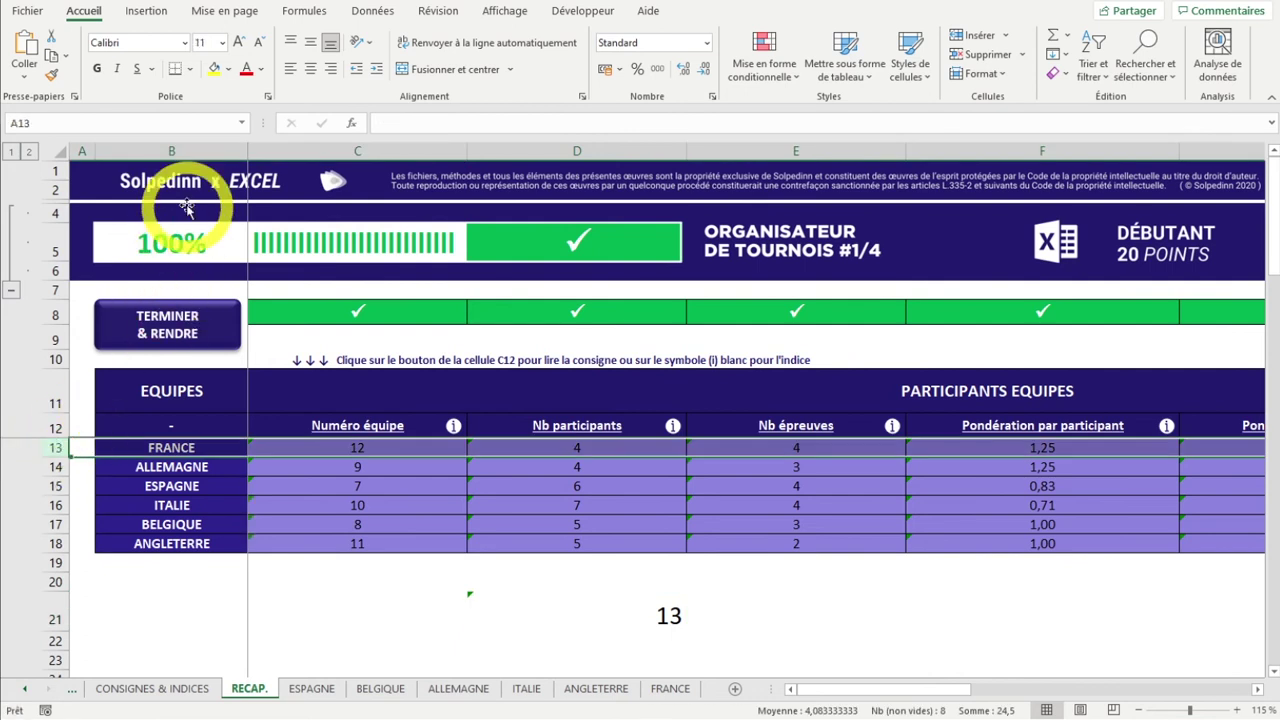
left_click(171, 150)
left_click(175, 447)
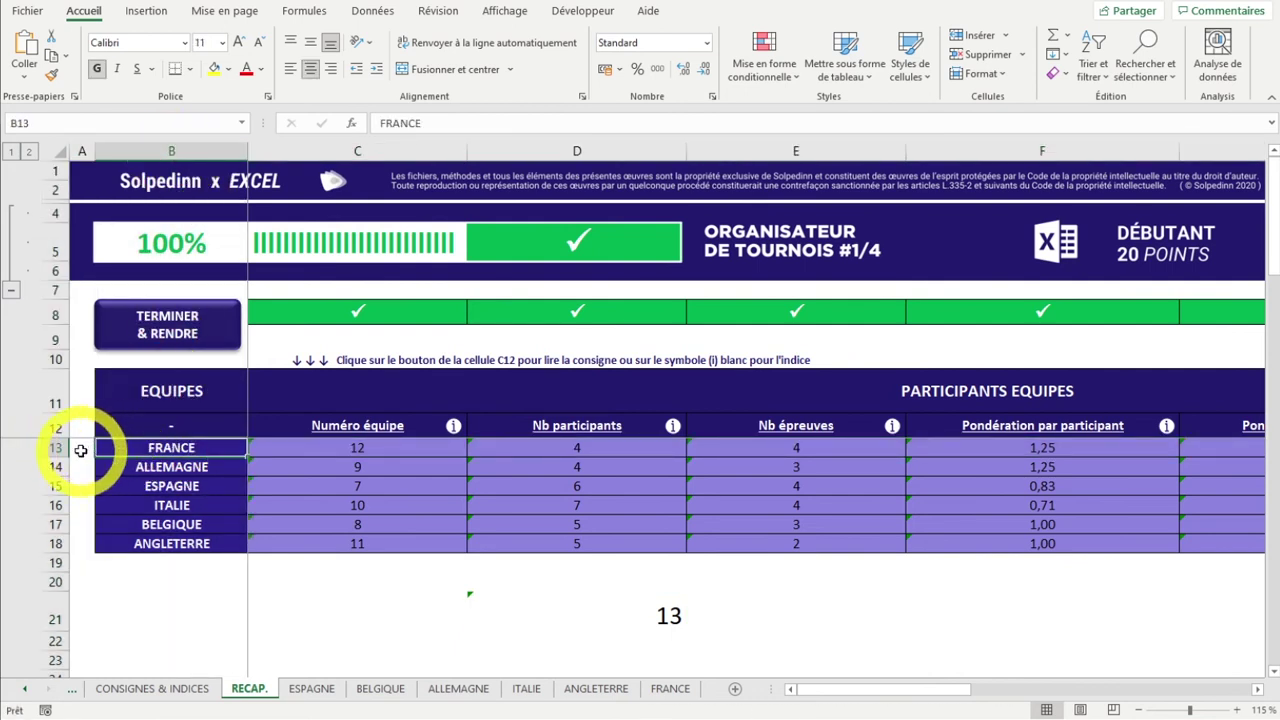
left_click(540, 610)
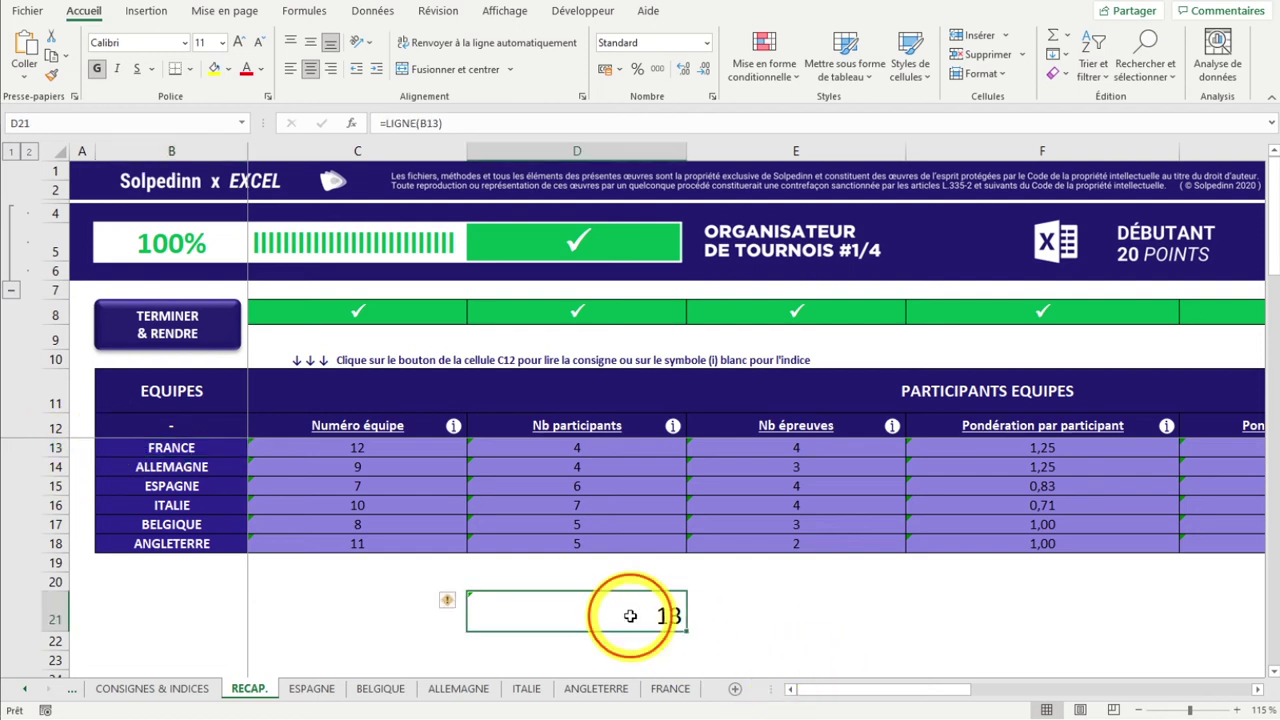
double_click(517, 618)
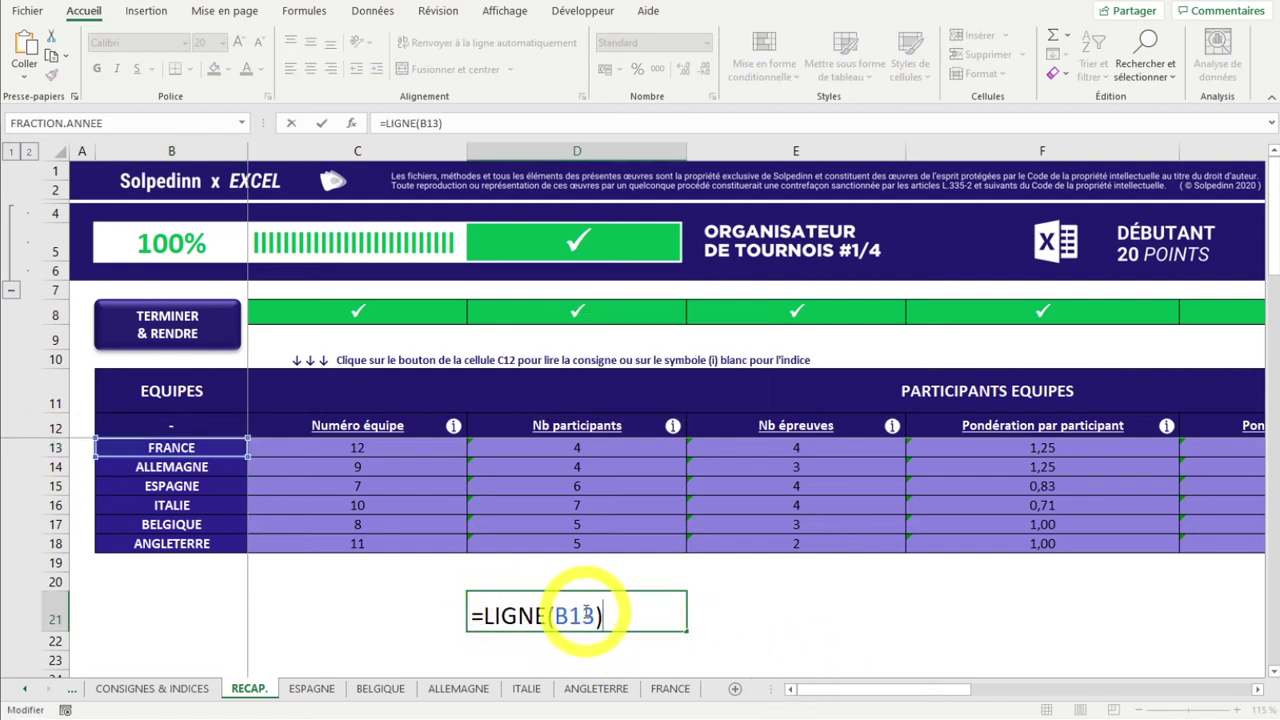
key("Tab")
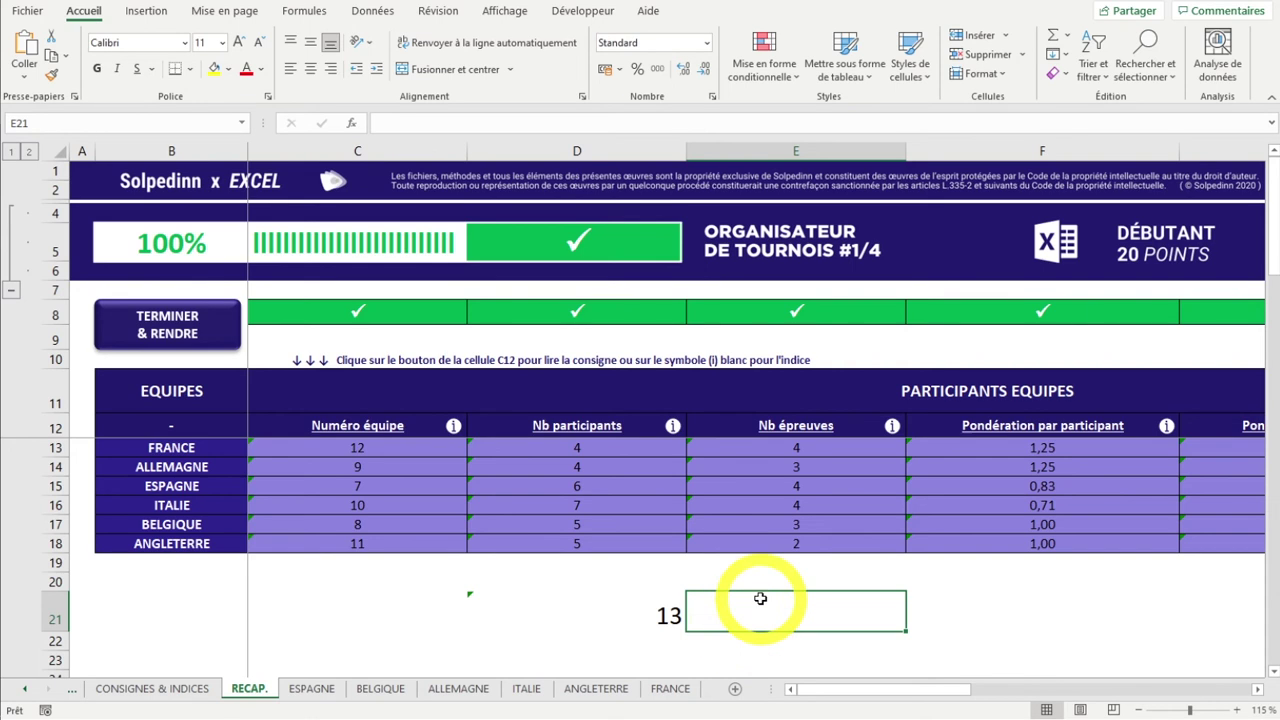
- Enter =COLONNE(B13) in E21, then highlight B13 and columns A:B to show its column
type("=COL")
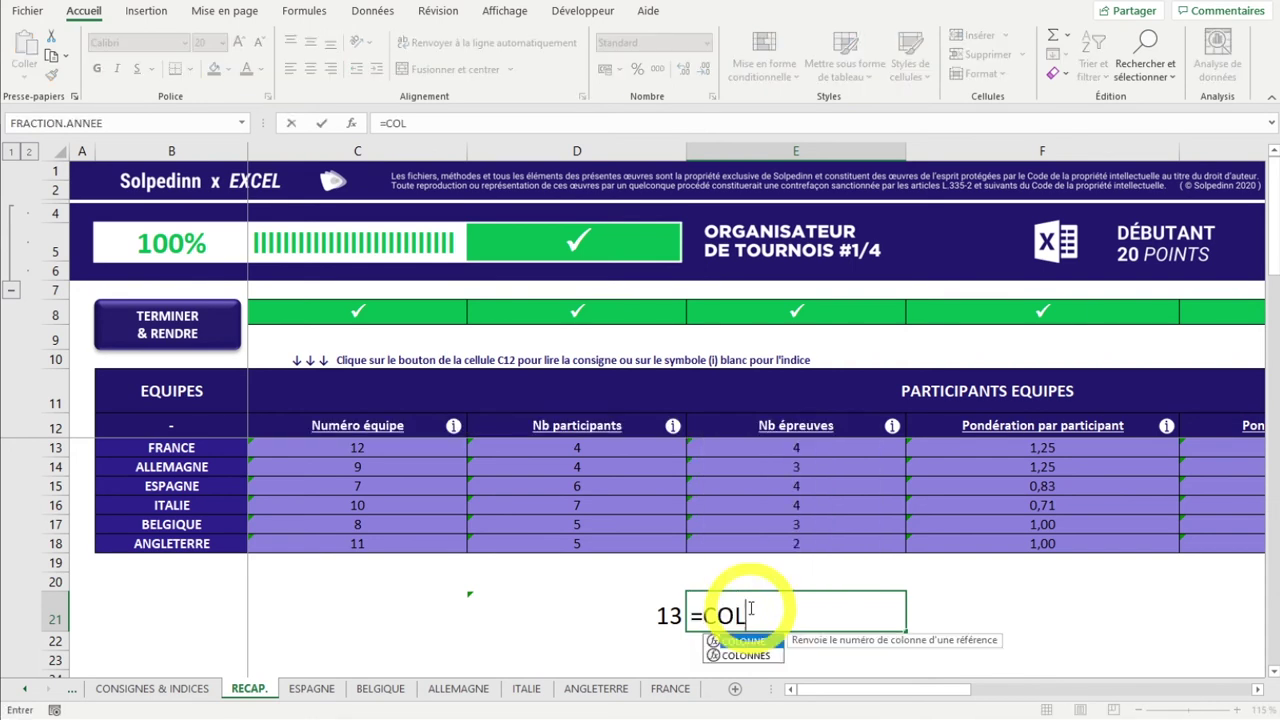
type("ONNE(")
left_click(175, 450)
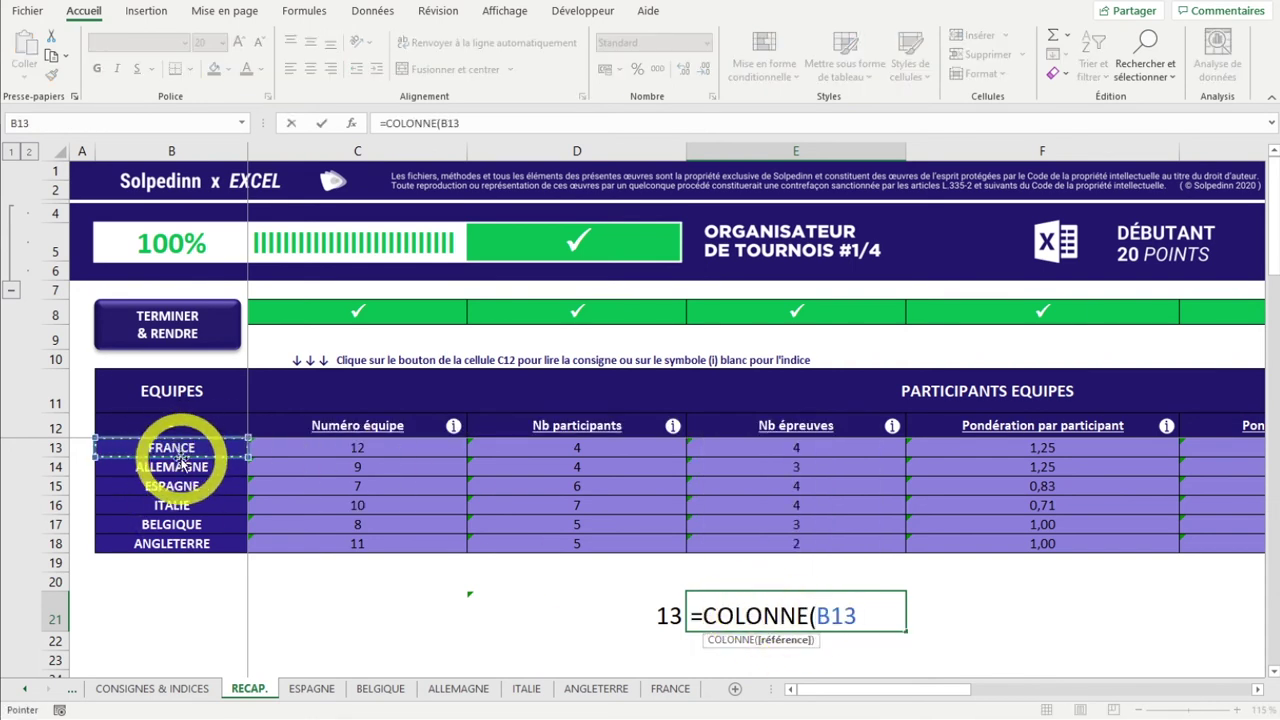
key("ctrl+Return")
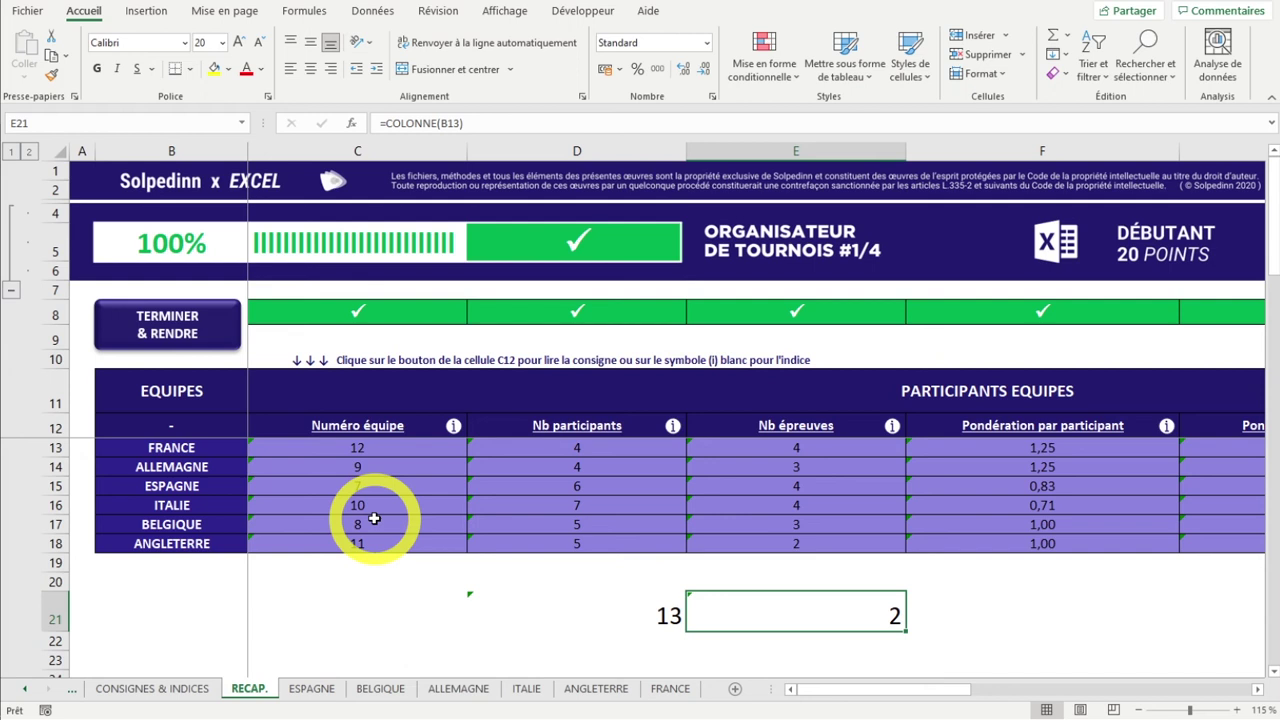
left_click(150, 448)
left_click_drag(72, 150, 143, 150)
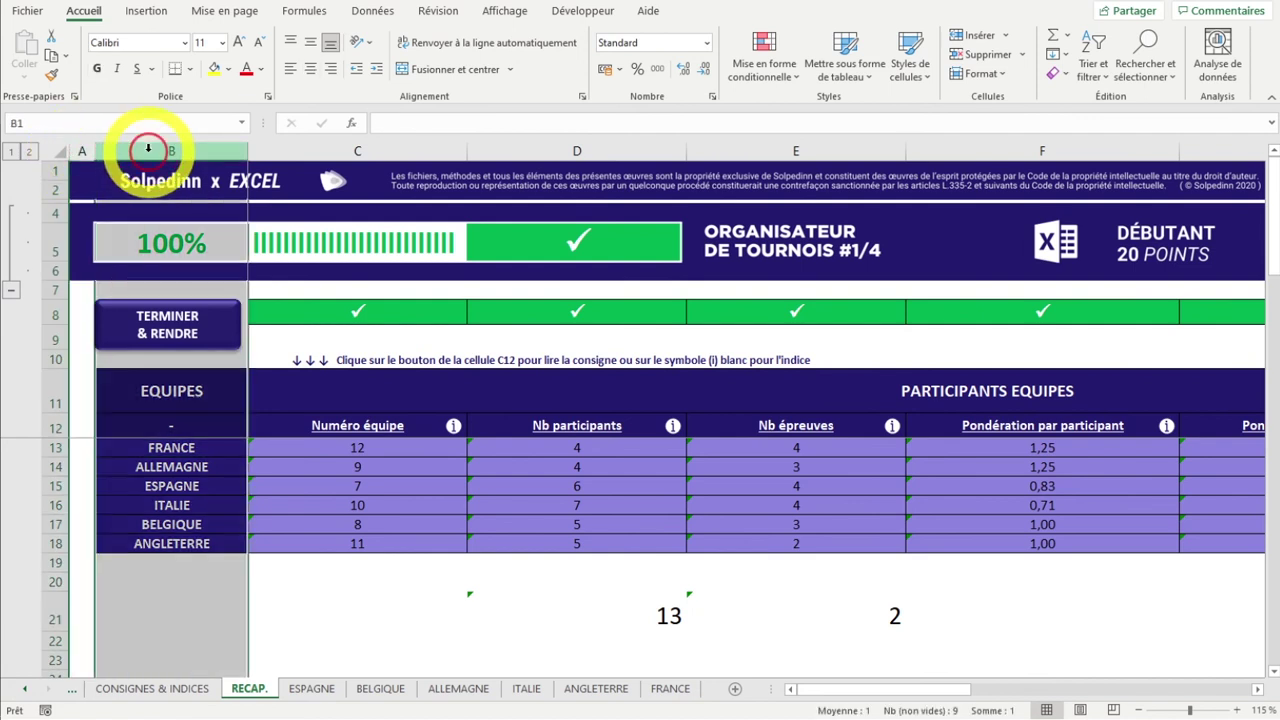
- Replace E21's formula with =COLONNE(E12), returning 5
left_click(848, 610)
type("=")
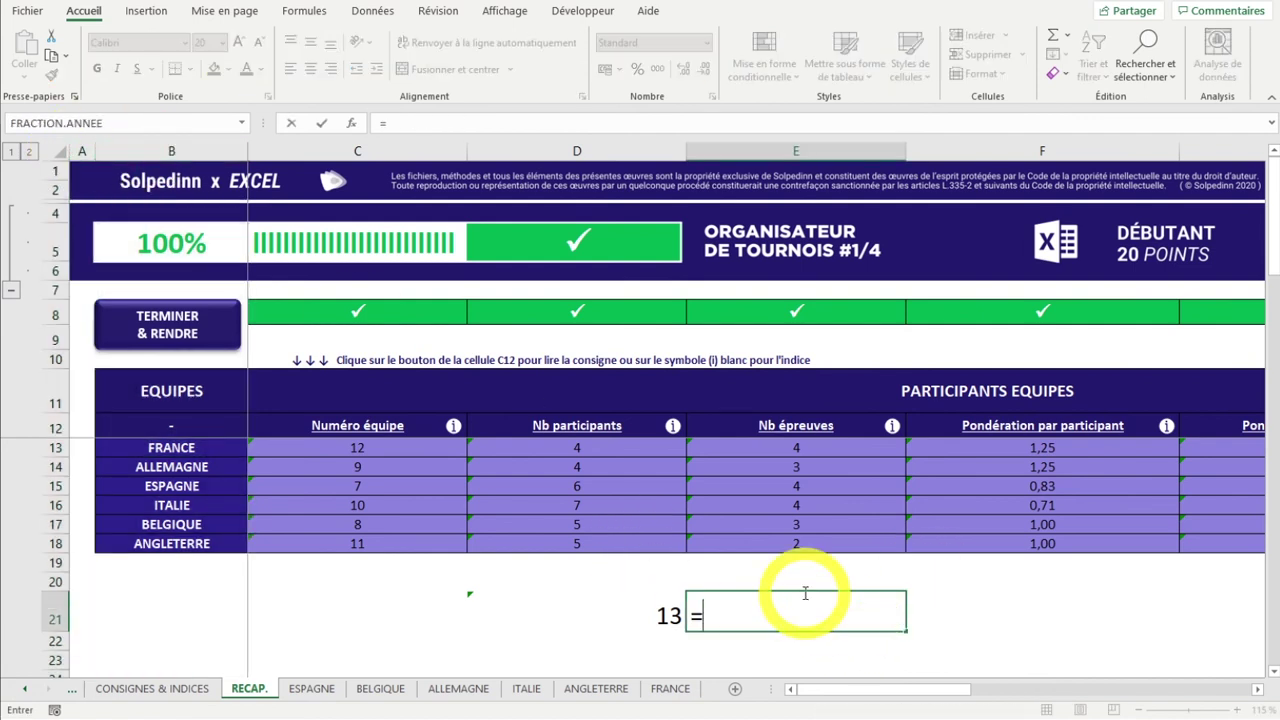
type("COLONNE(")
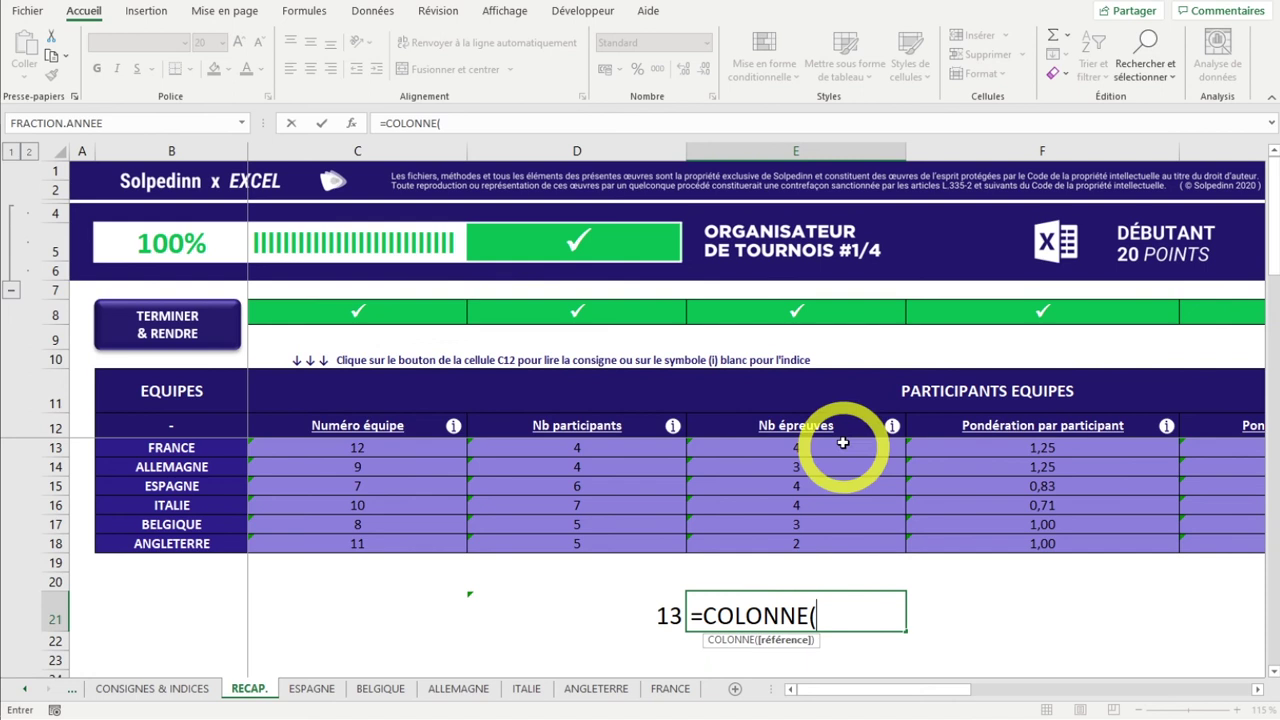
left_click(840, 427)
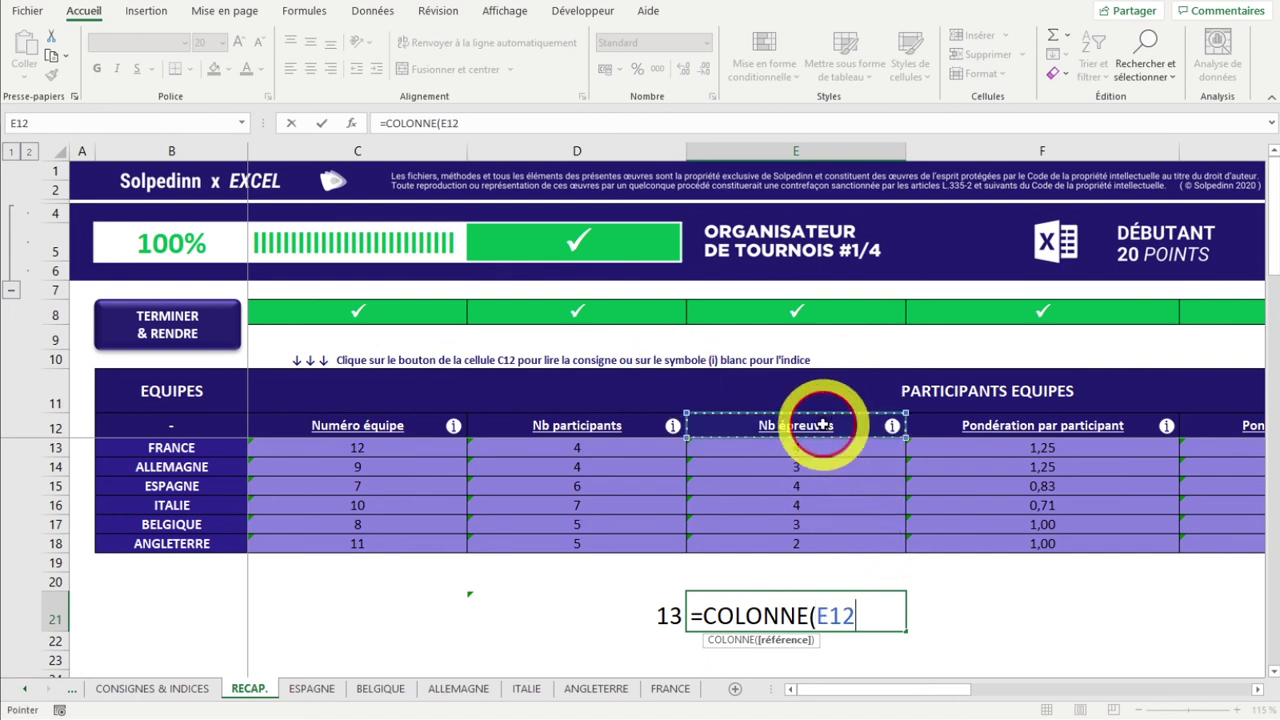
type(")")
key("Return")
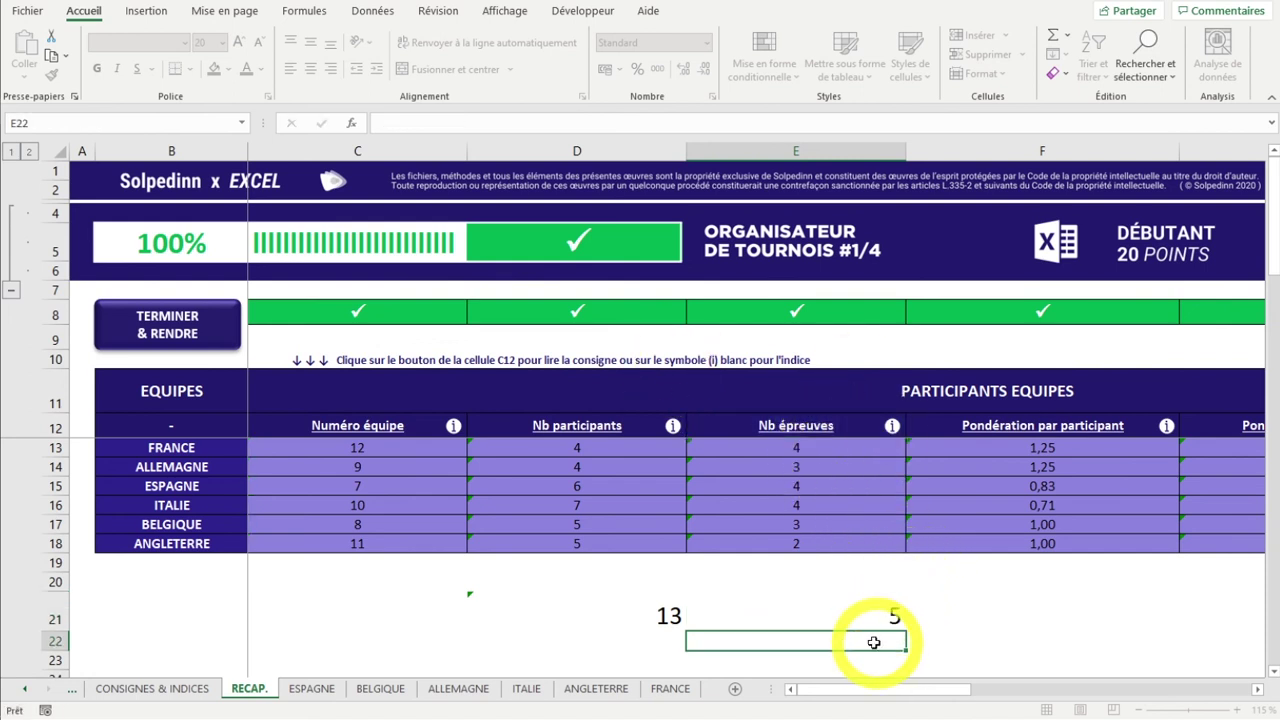
left_click(843, 610)
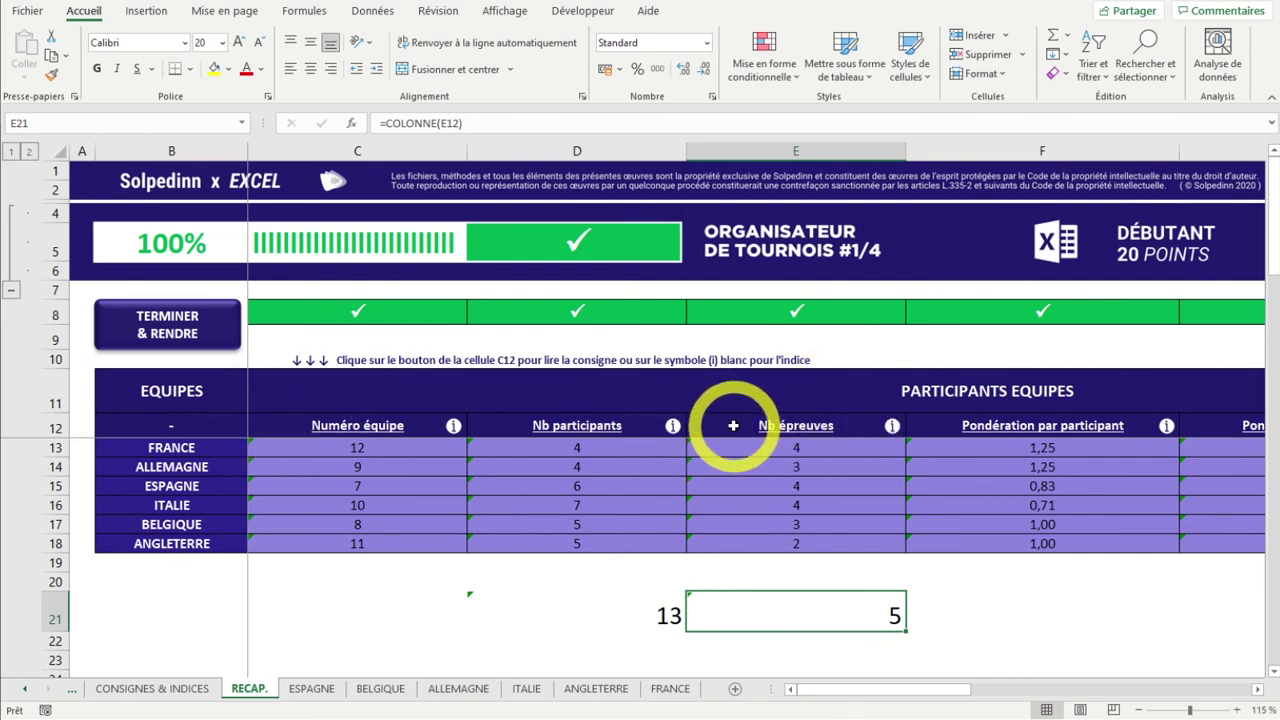
left_click(80, 150)
left_click_drag(80, 150, 794, 150)
left_click(823, 511)
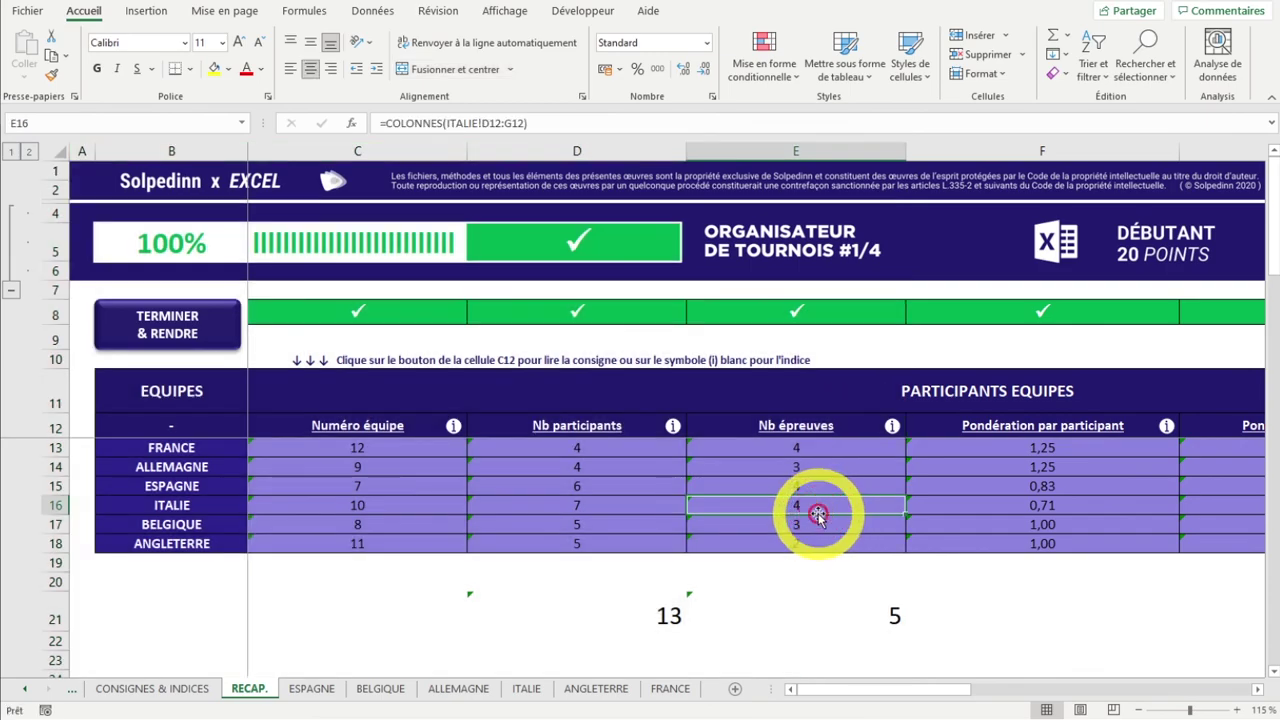